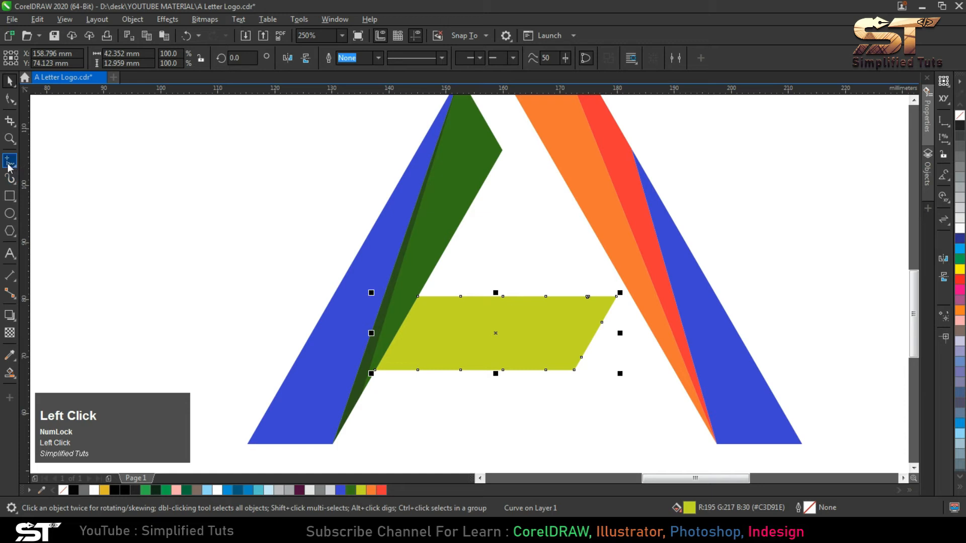
- Duplicate the yellow-green crossbar and place the copy about 12 mm to its right
click(7, 83)
click(478, 390)
drag(444, 336, 512, 341)
right_click(512, 341)
- Intersect the yellow-green crossbar with its offset copy and fill the overlapping piece with black
click(443, 323)
click(536, 332)
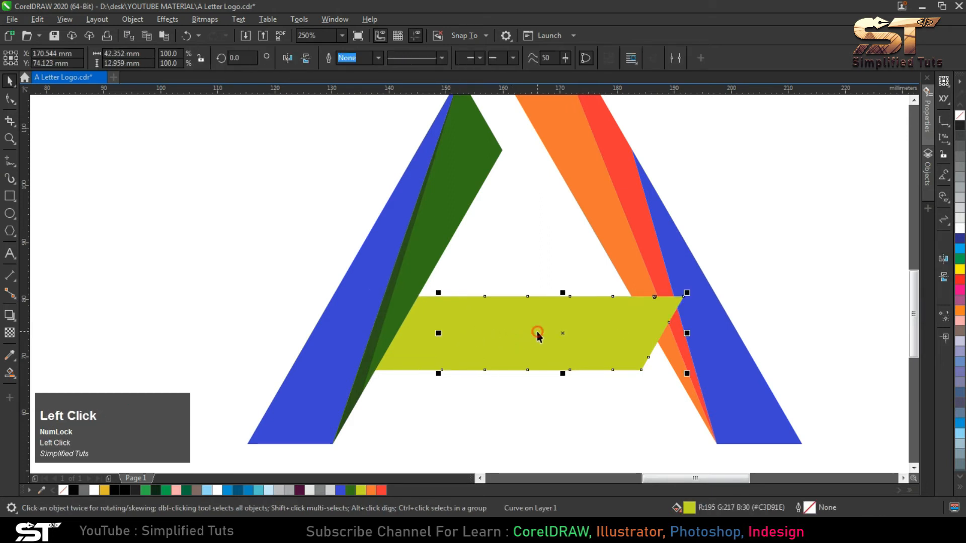
shift+click(439, 316)
click(390, 58)
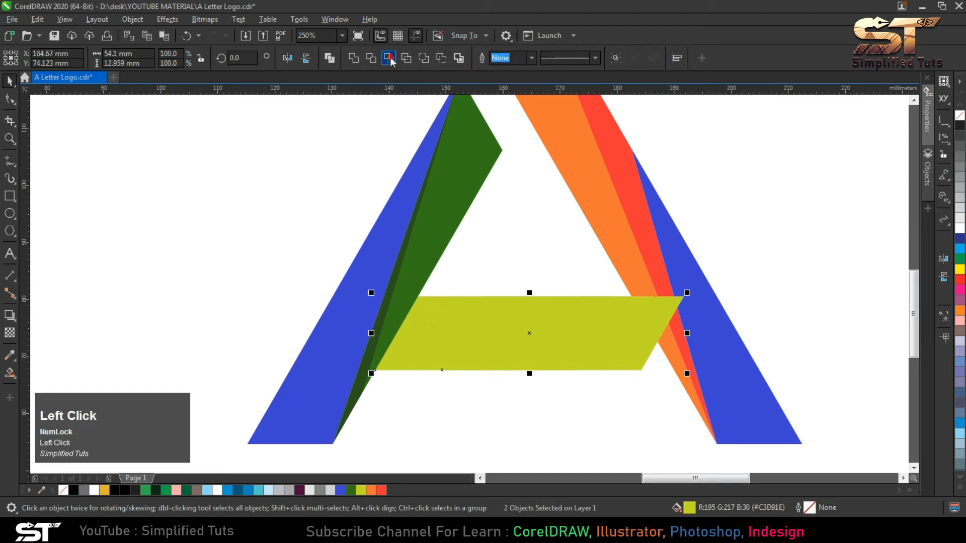
click(961, 131)
- Delete the offset crossbar copy and undo a test move of the original yellow-green crossbar
click(655, 312)
key(Delete)
drag(448, 318, 436, 356)
key(ctrl+z)
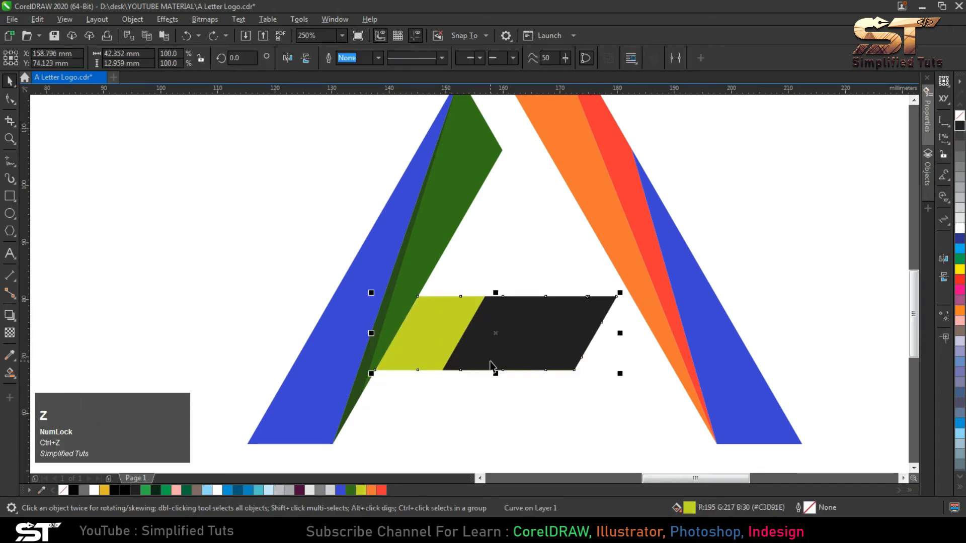
- Trim the yellow-green crossbar with the black piece and undo a test move of the remaining segment
shift+click(527, 324)
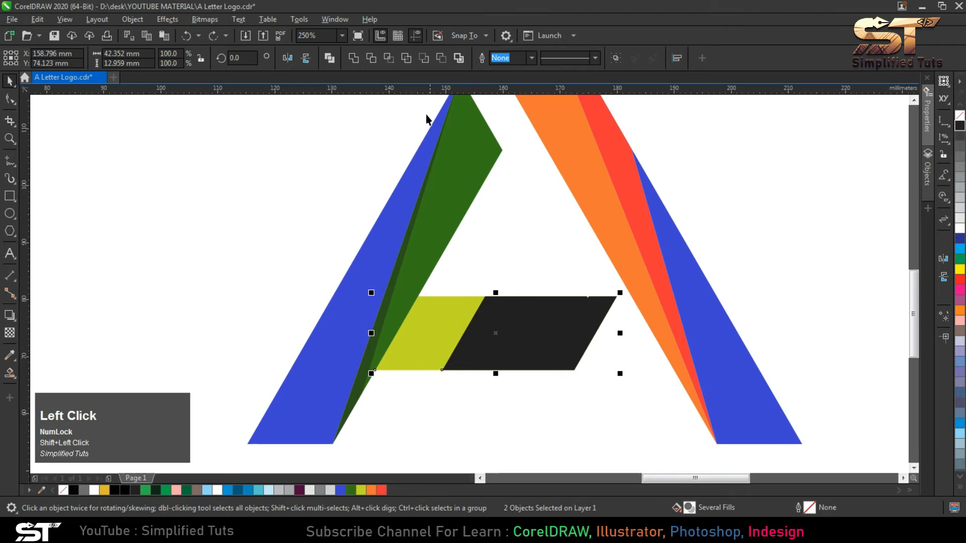
click(374, 57)
click(399, 136)
drag(442, 322, 457, 410)
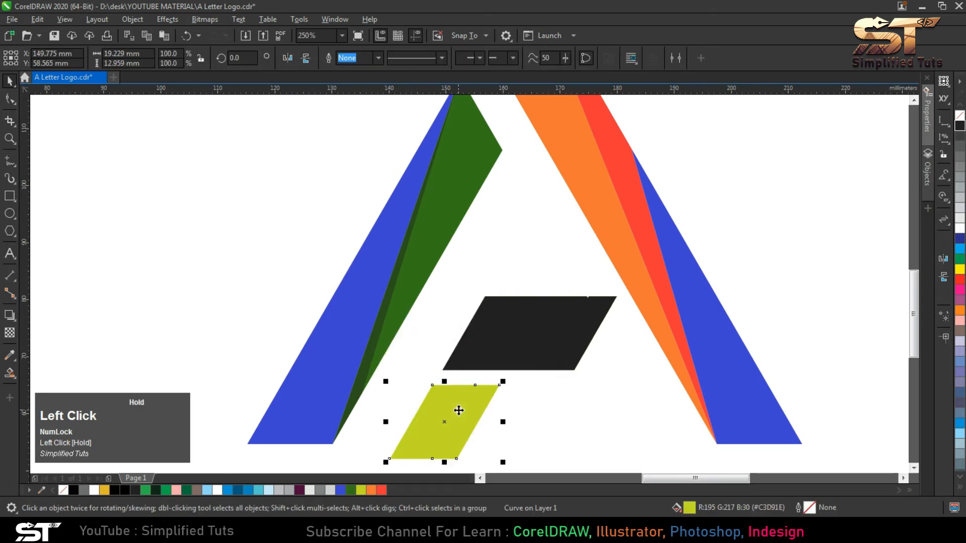
key(ctrl+z)
click(519, 384)
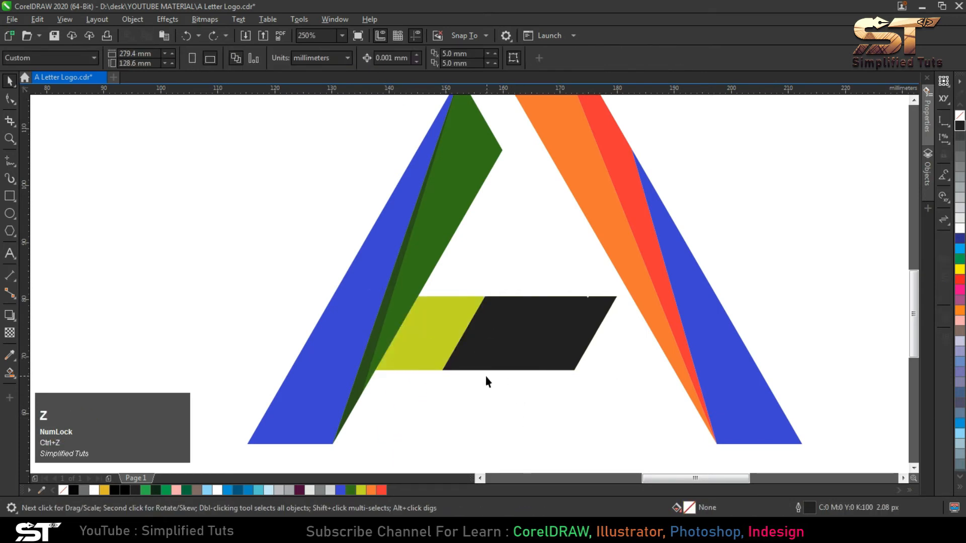
- Fill the black crossbar piece with the dark green #347317 sampled from the colour swatches
click(530, 331)
scroll(505, 373, down, 2)
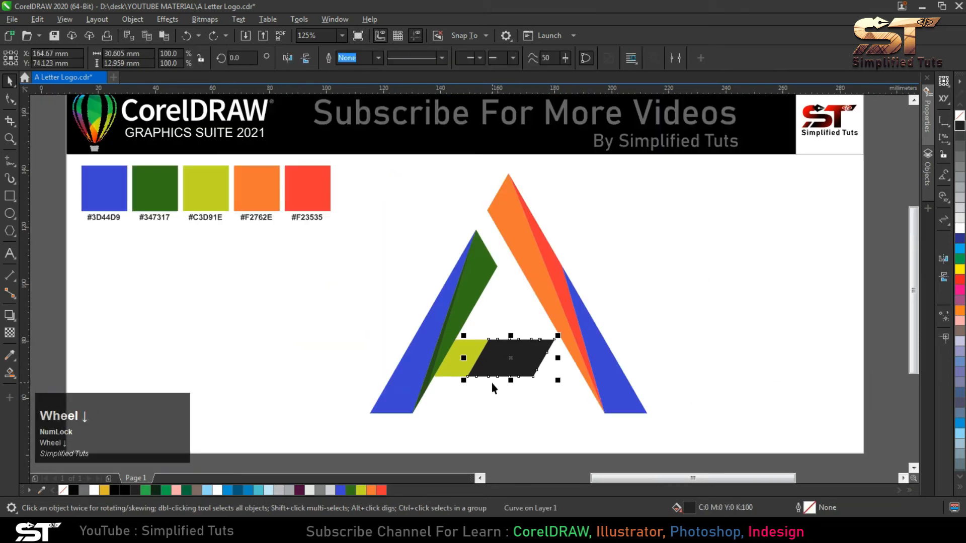
click(9, 355)
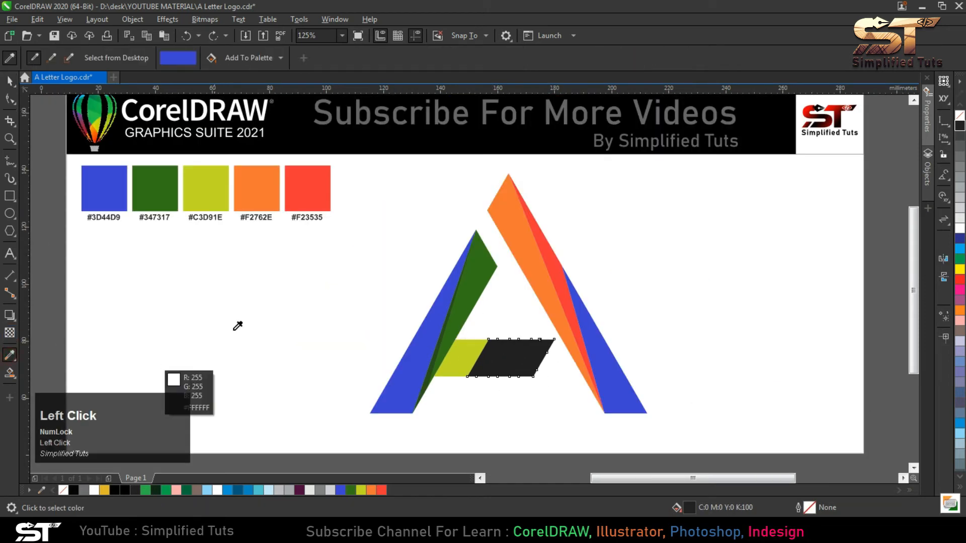
click(156, 188)
click(492, 347)
click(10, 81)
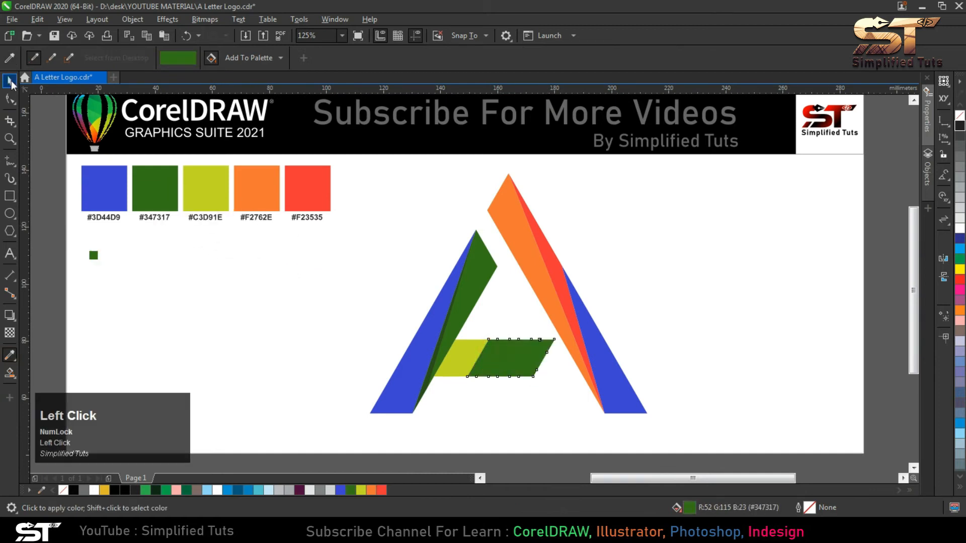
- Apply a linear fountain fill to the green crossbar piece, running from its upper-right corner to the crossbar's lower-left corner
scroll(458, 357, up, 3)
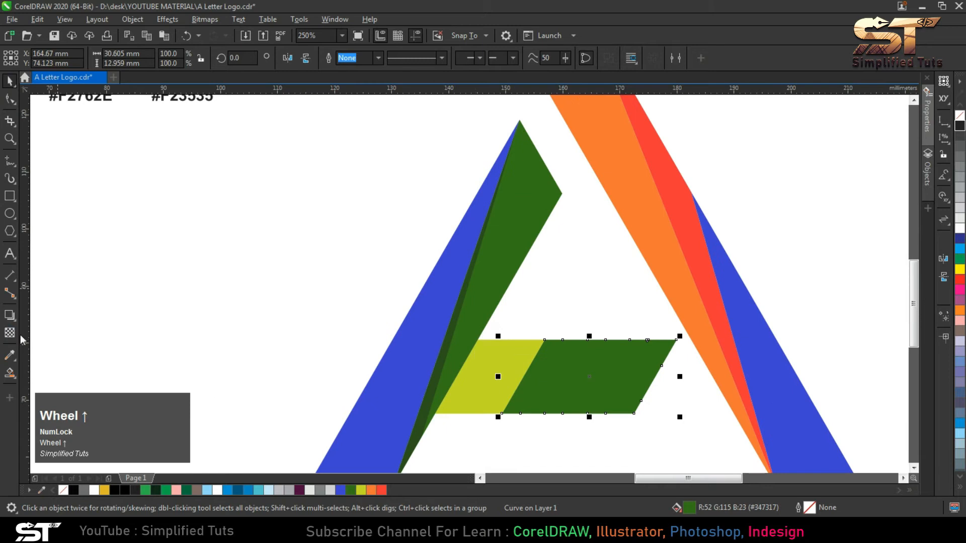
click(10, 372)
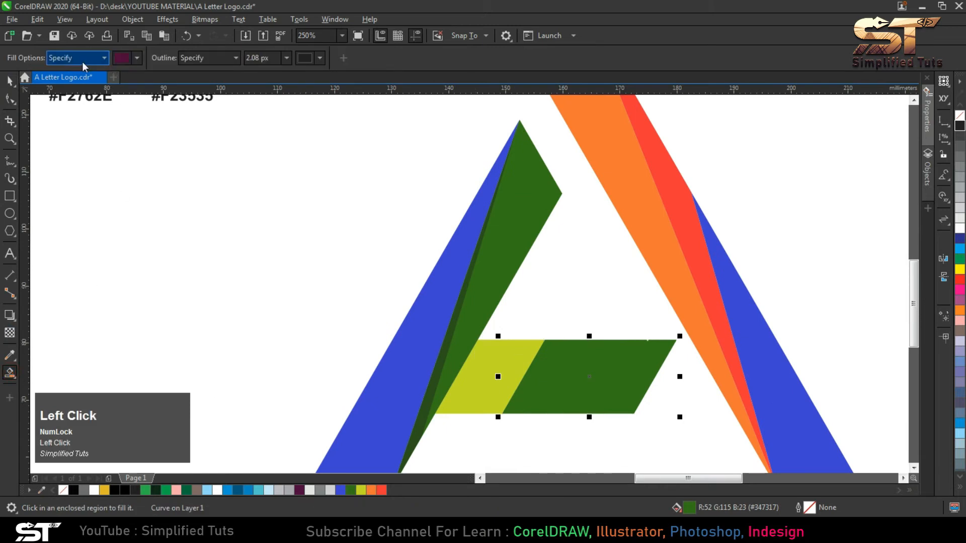
click(13, 377)
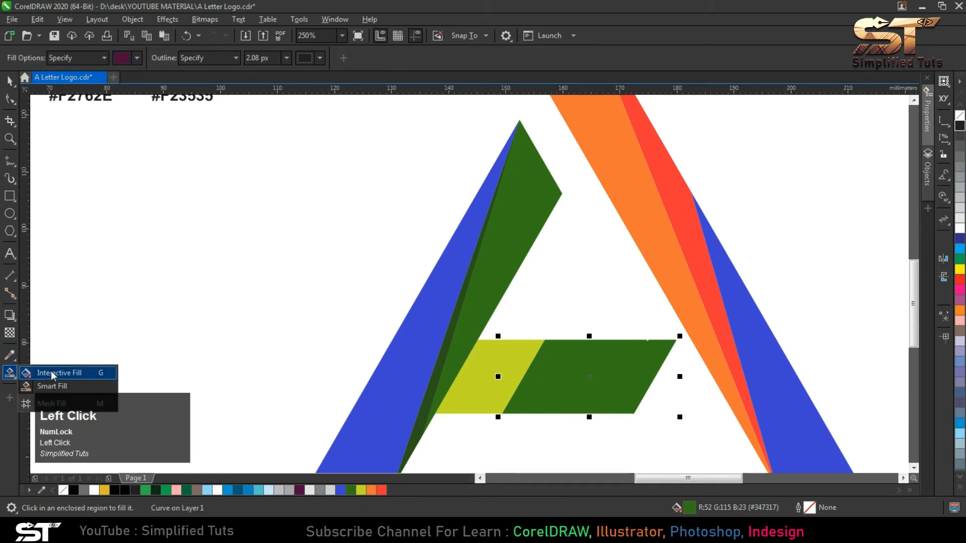
click(48, 370)
click(46, 58)
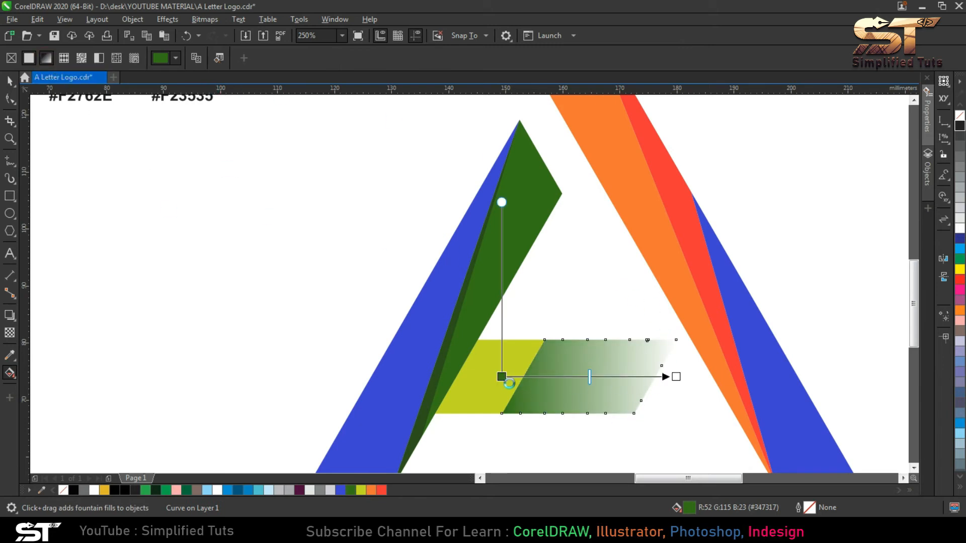
drag(501, 377, 599, 361)
drag(671, 340, 675, 339)
drag(670, 371, 436, 414)
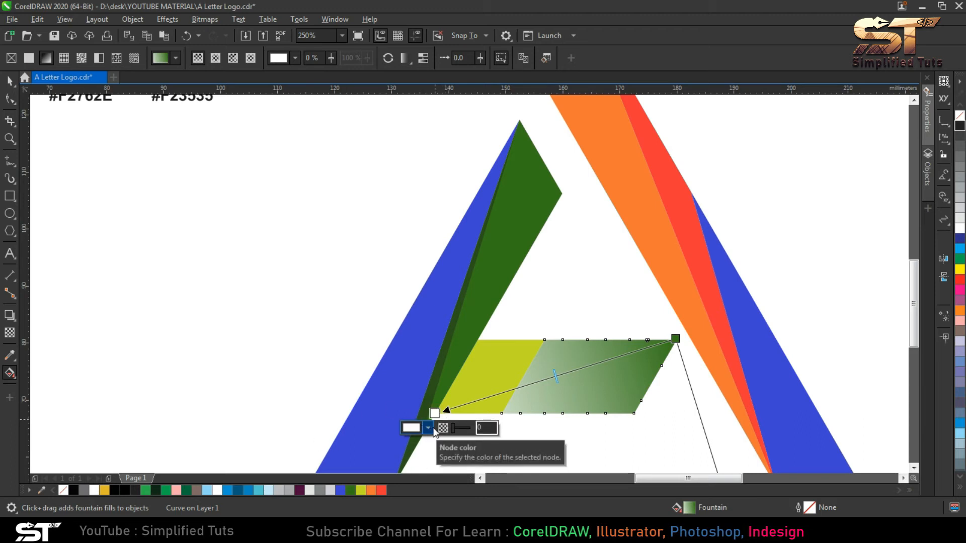
- Set the lower-left end of the crossbar's gradient to a bright green, about #3AC40F
click(352, 491)
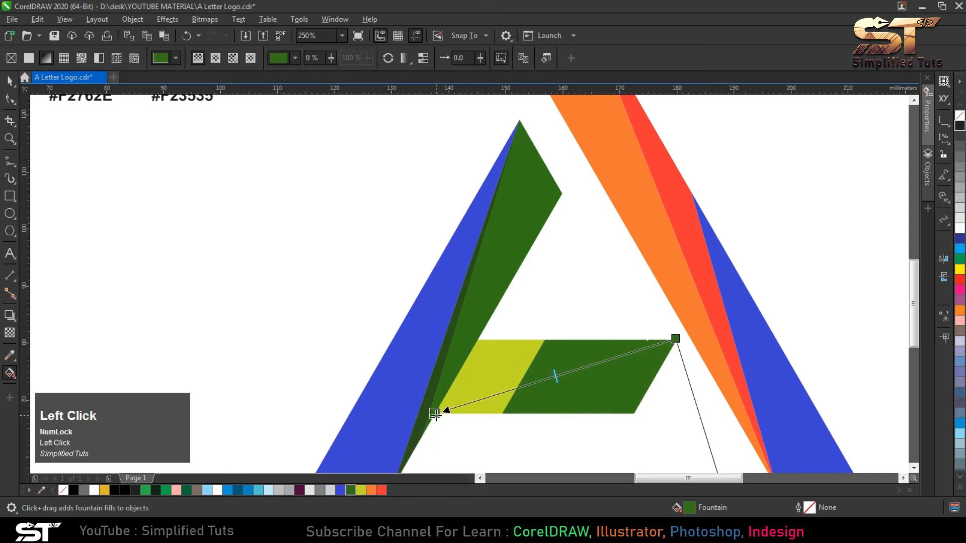
click(427, 428)
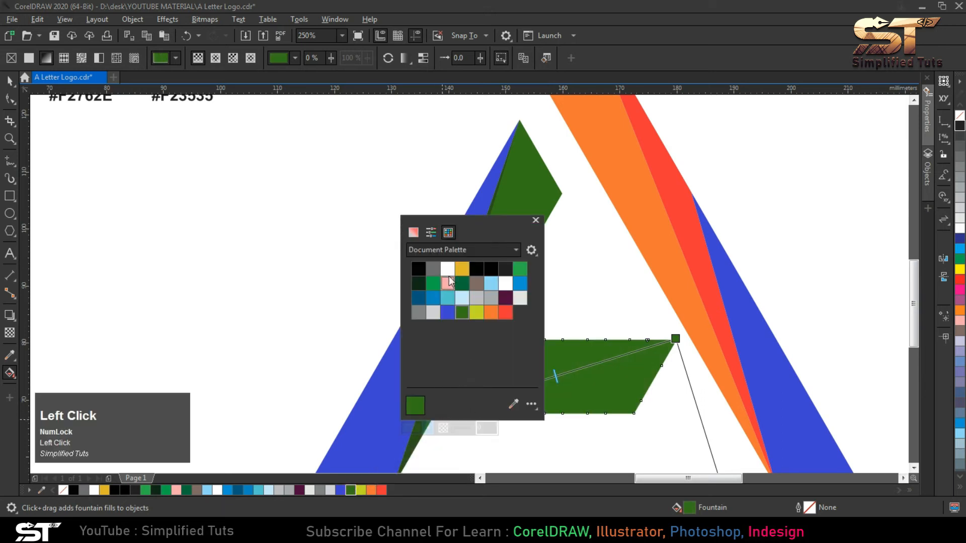
click(413, 233)
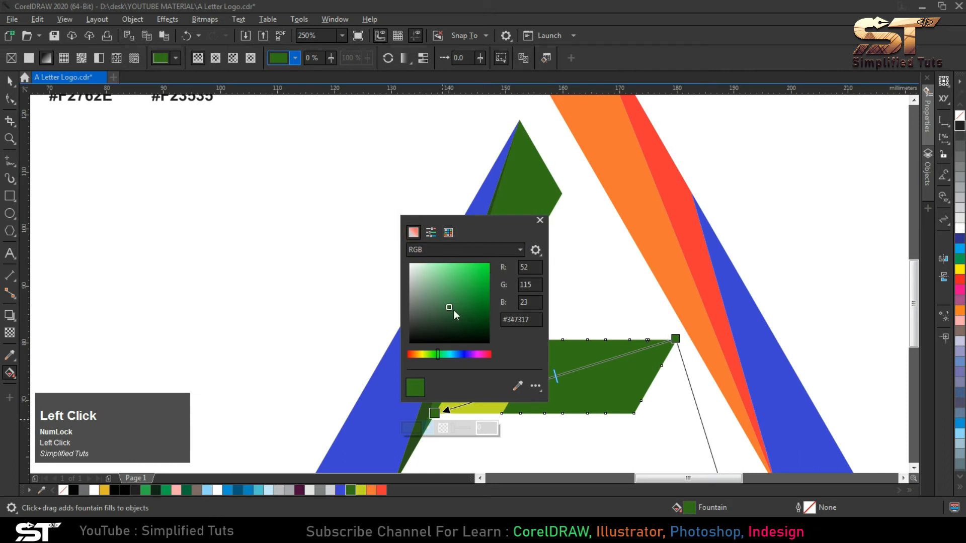
drag(435, 356, 432, 355)
drag(467, 283, 483, 285)
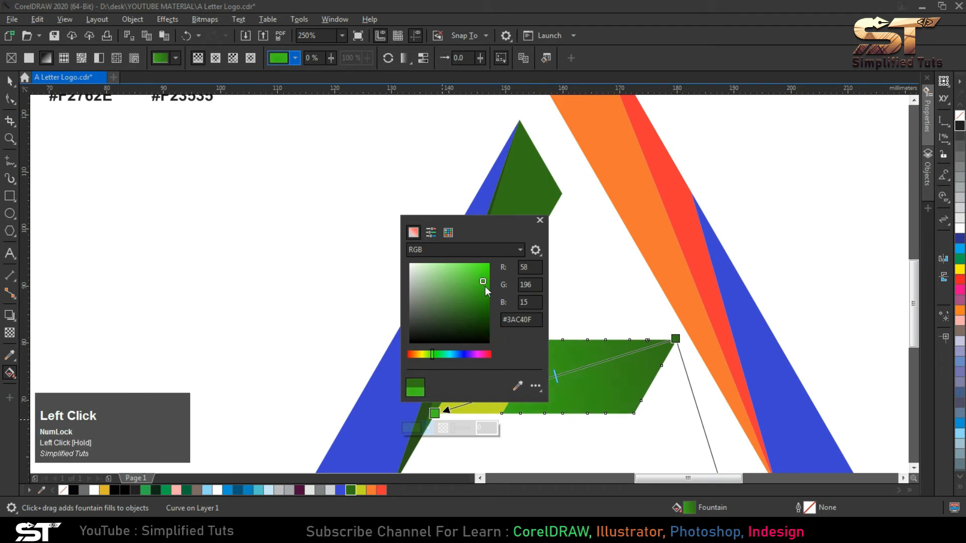
click(10, 80)
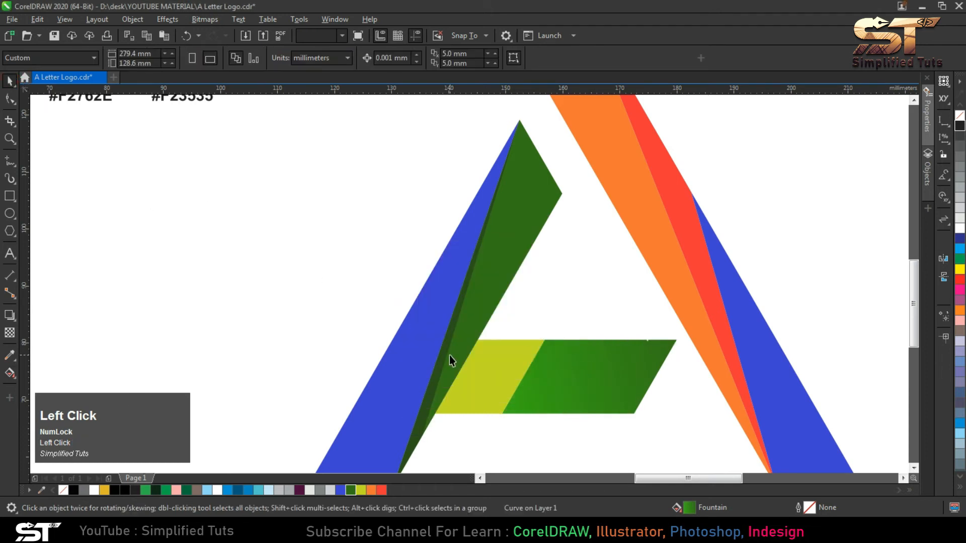
click(497, 374)
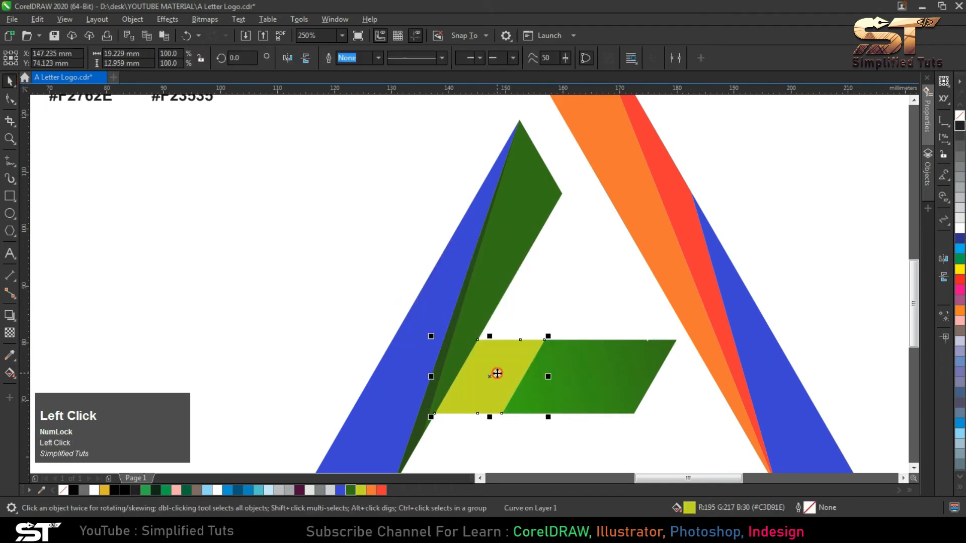
click(582, 370)
click(497, 356)
click(567, 356)
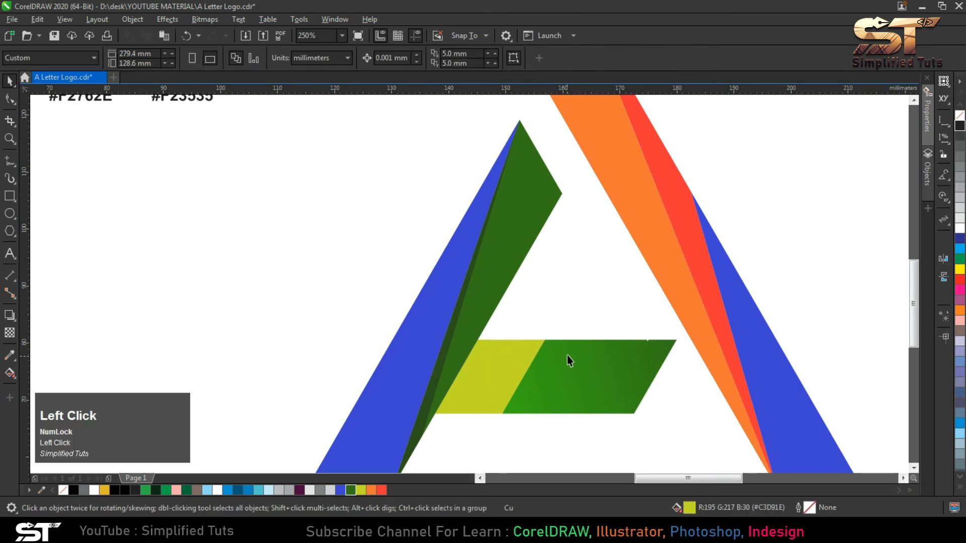
click(573, 365)
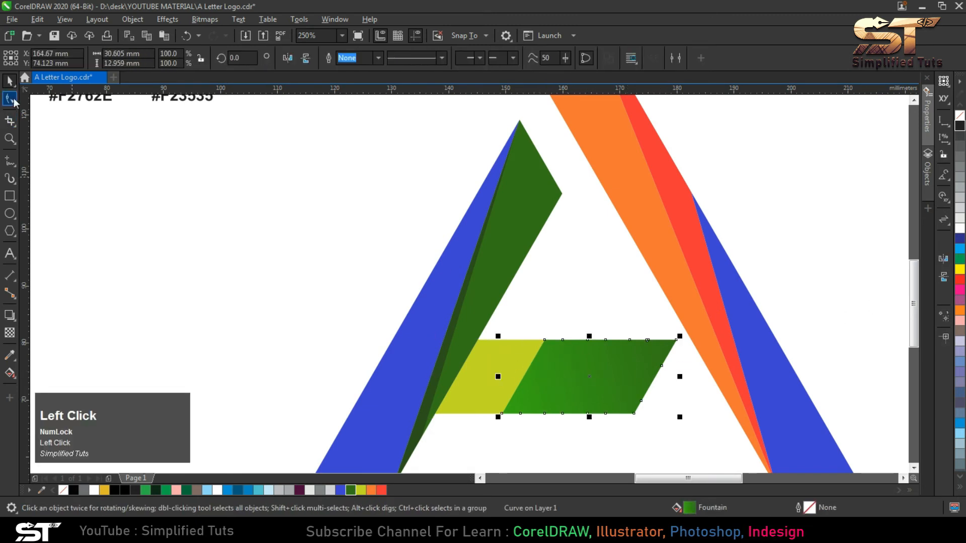
- Fill the yellow-green crossbar segment with green #347317 and apply a linear fountain fill to it
click(516, 350)
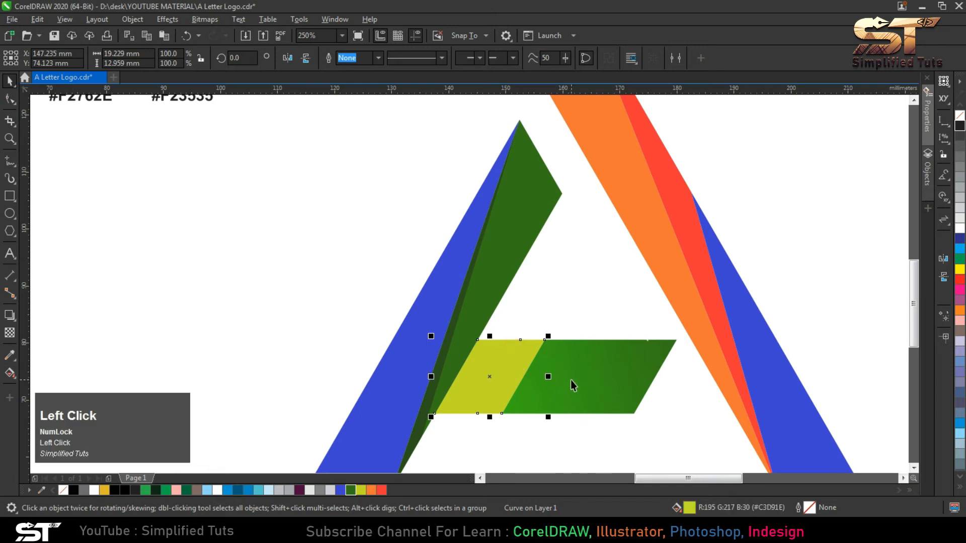
click(347, 491)
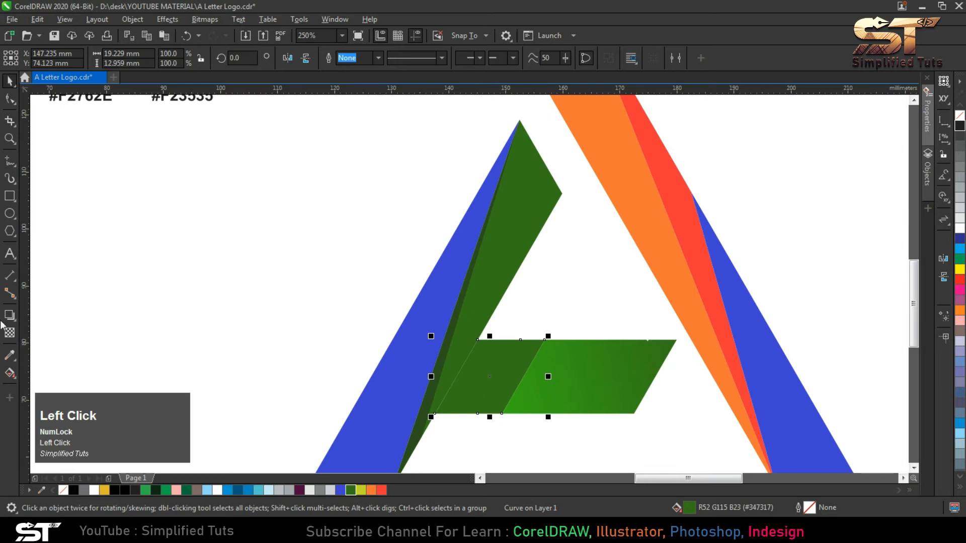
click(10, 373)
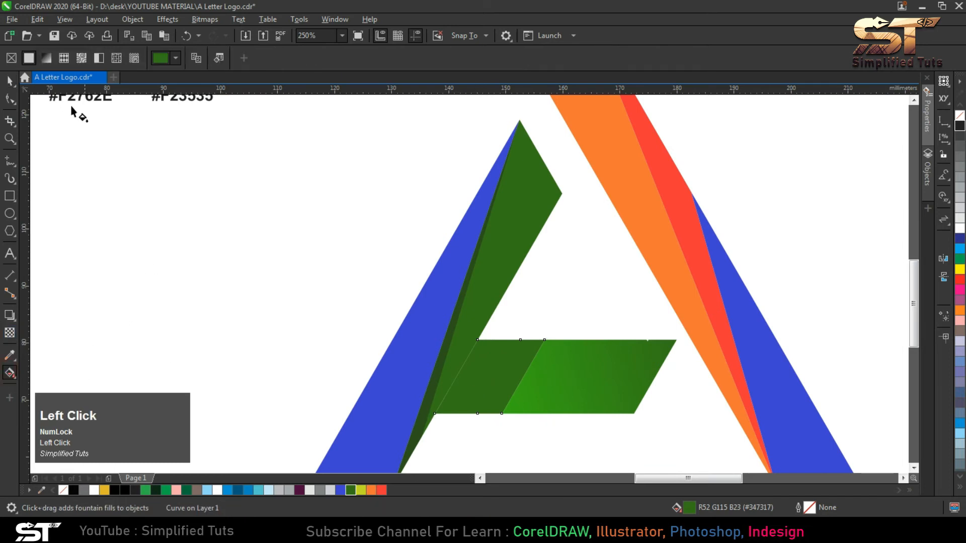
click(47, 58)
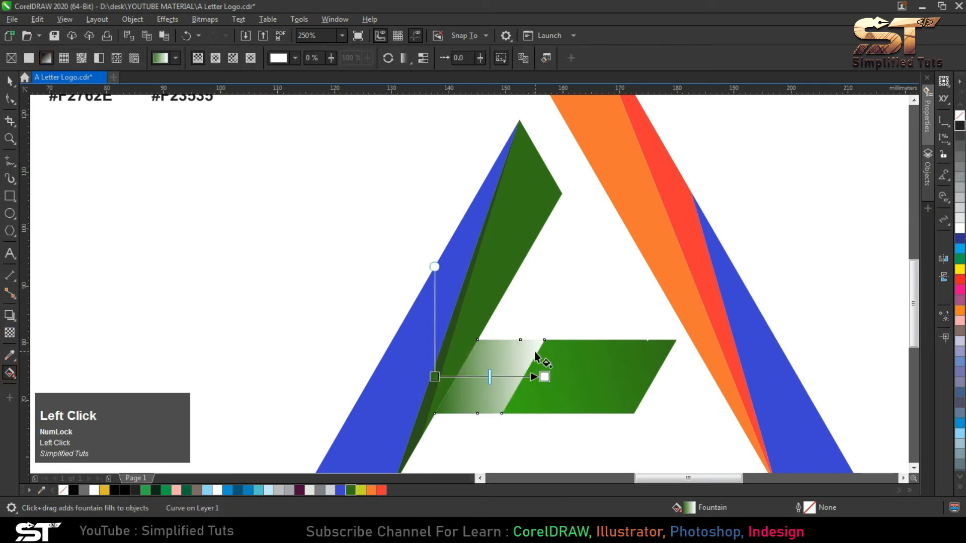
- Set the left end of the small crossbar segment's gradient to the very dark green #123800
click(433, 377)
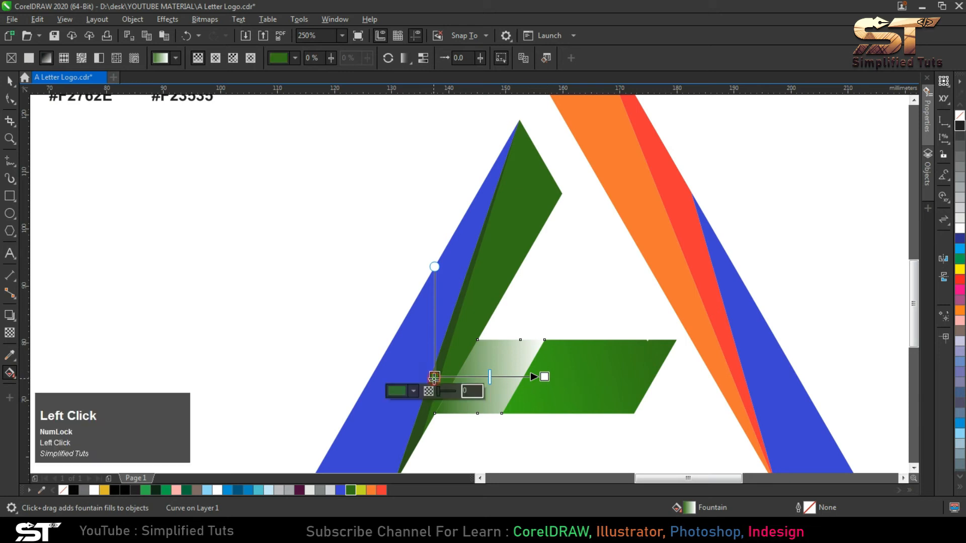
click(413, 391)
click(399, 216)
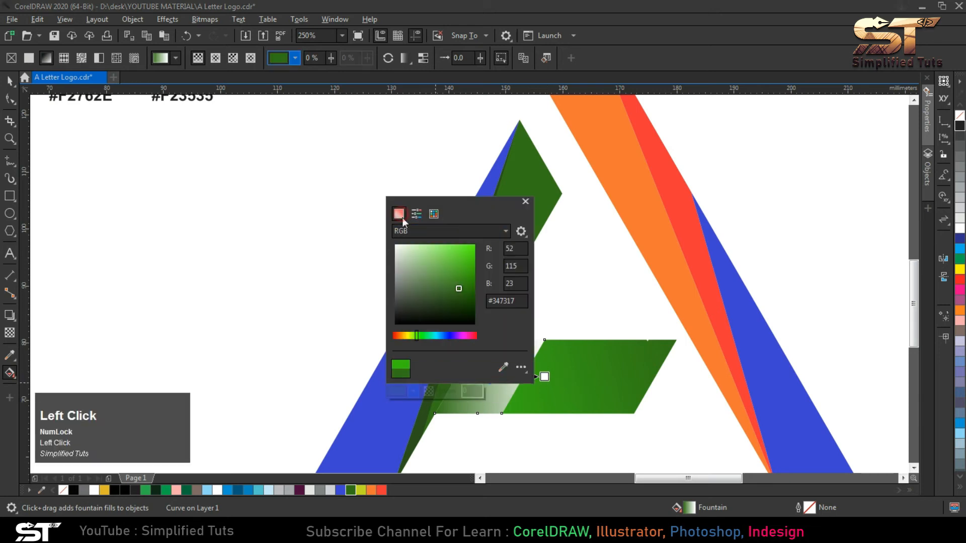
drag(465, 290, 479, 306)
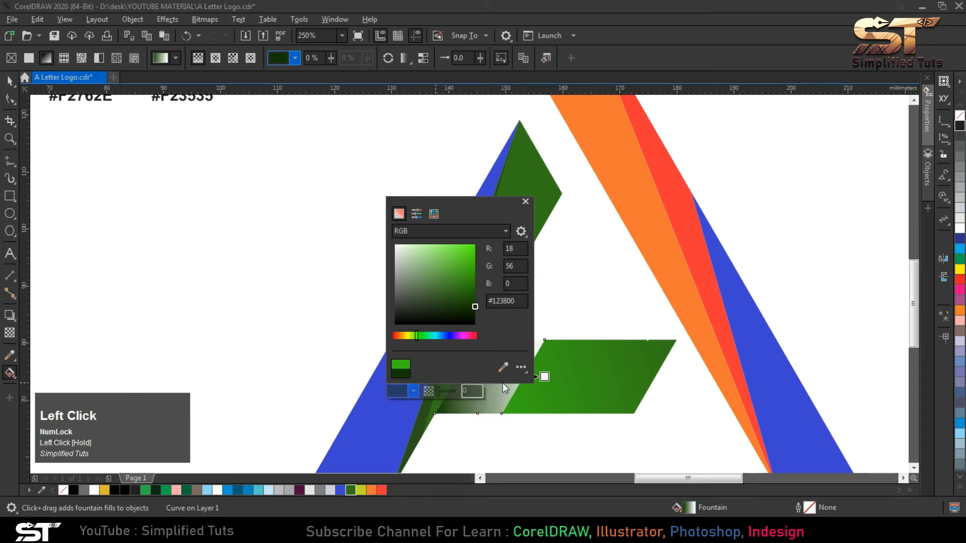
- Set the right end of the small crossbar segment's gradient to green #347317
click(544, 376)
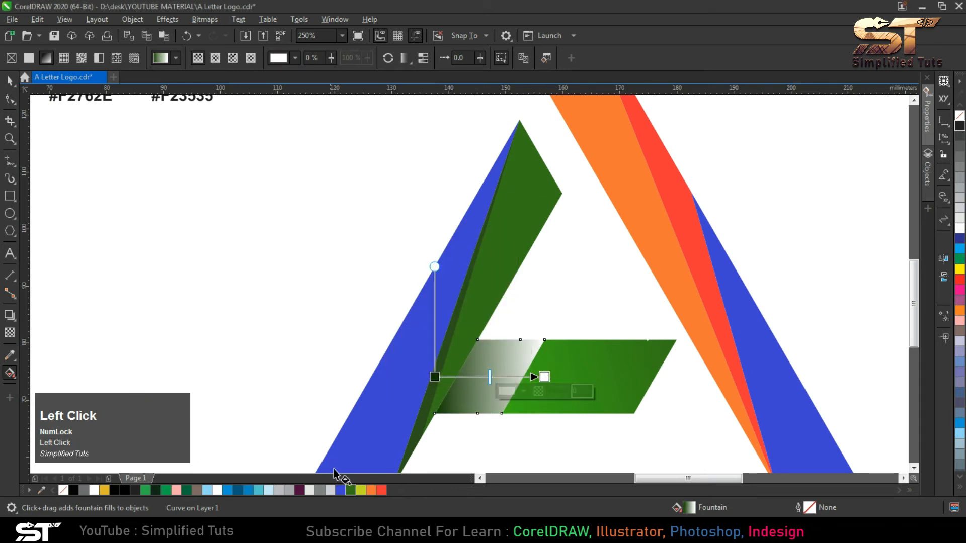
click(350, 490)
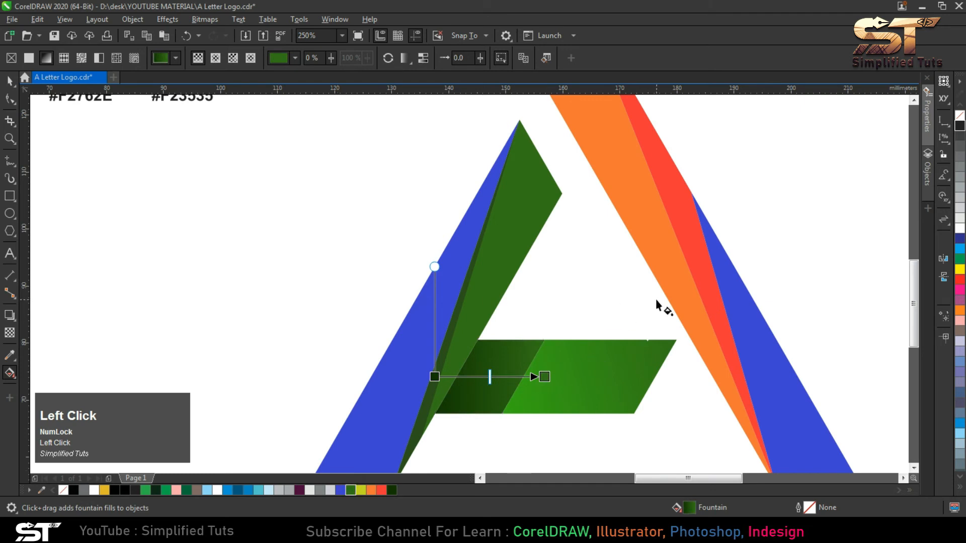
click(10, 81)
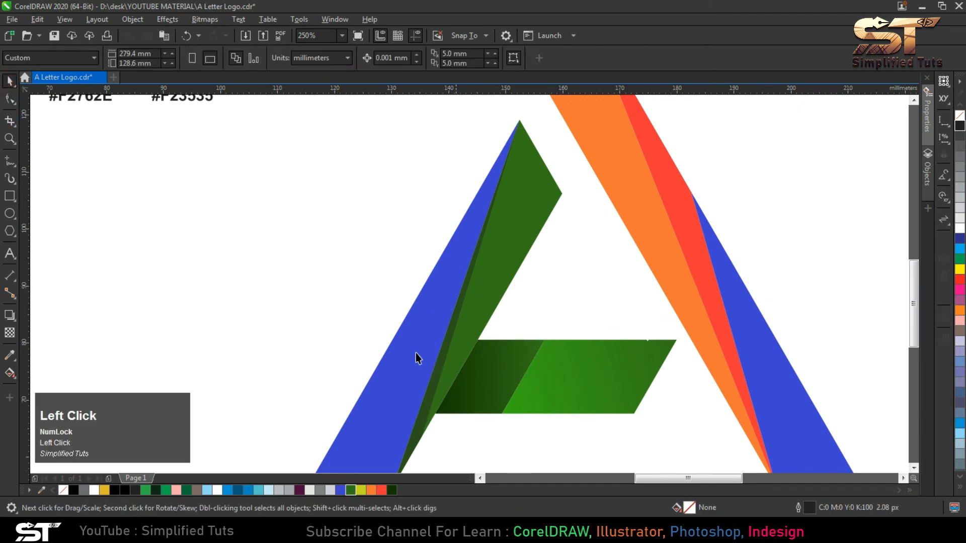
- Group all pieces of the letter A logo and select every object on the page
scroll(416, 353, down, 3)
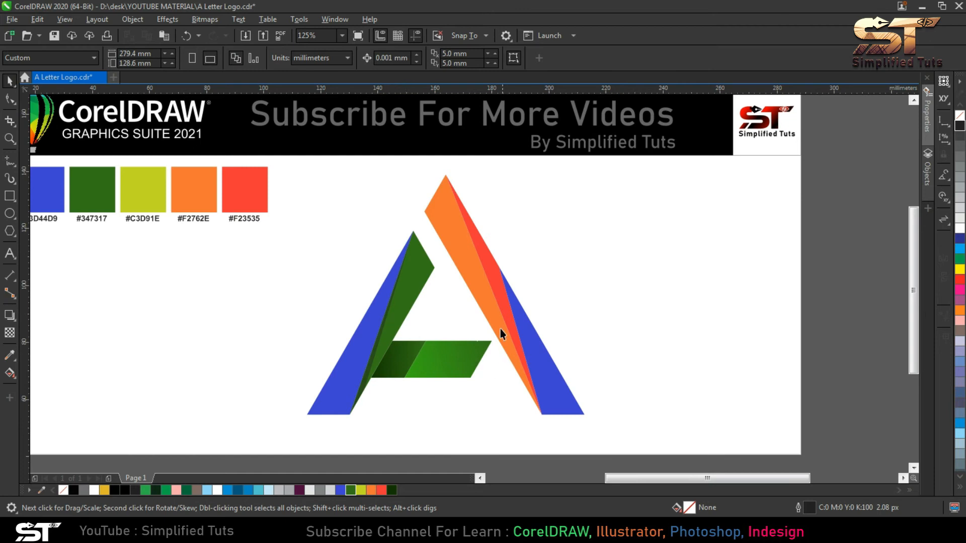
scroll(476, 326, down, 3)
drag(635, 421, 363, 249)
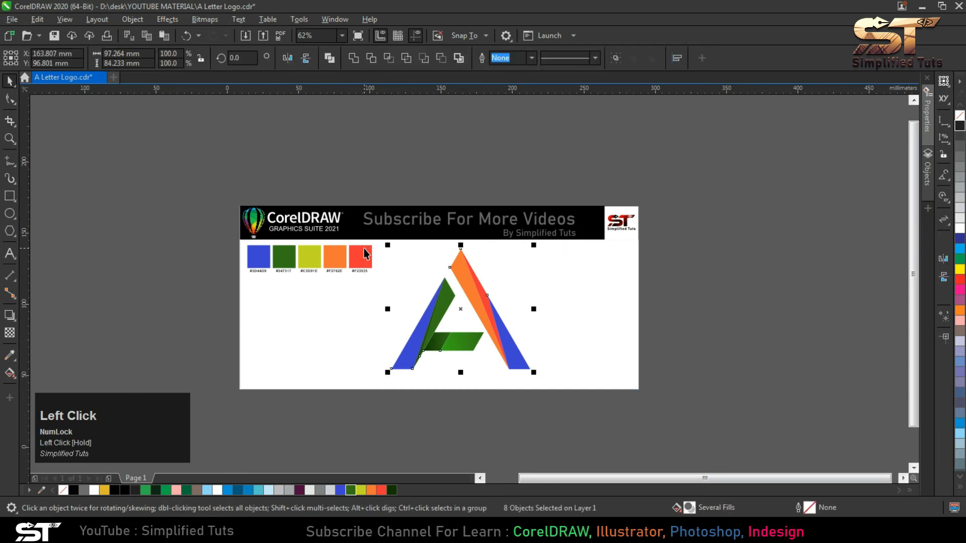
drag(563, 401, 355, 246)
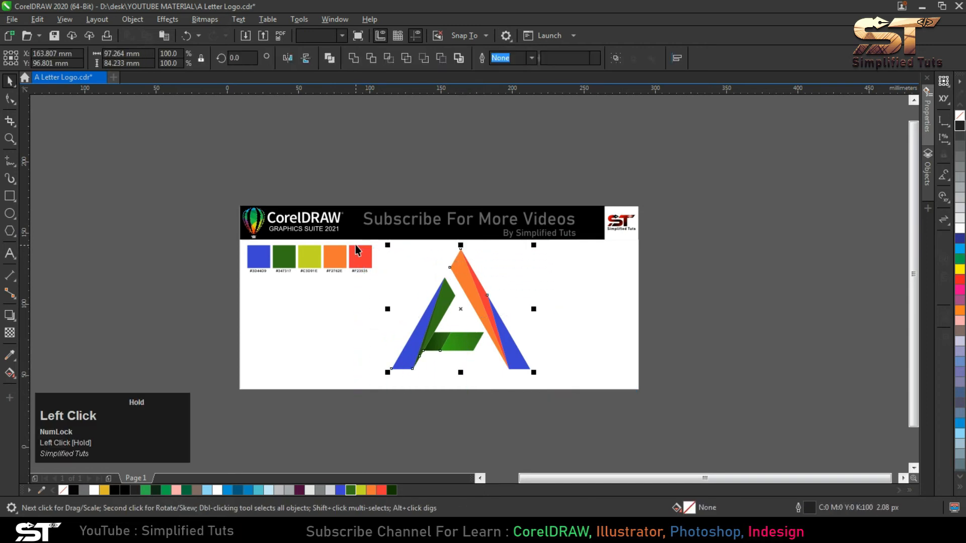
key(ctrl+g)
click(392, 262)
key(ctrl+a)
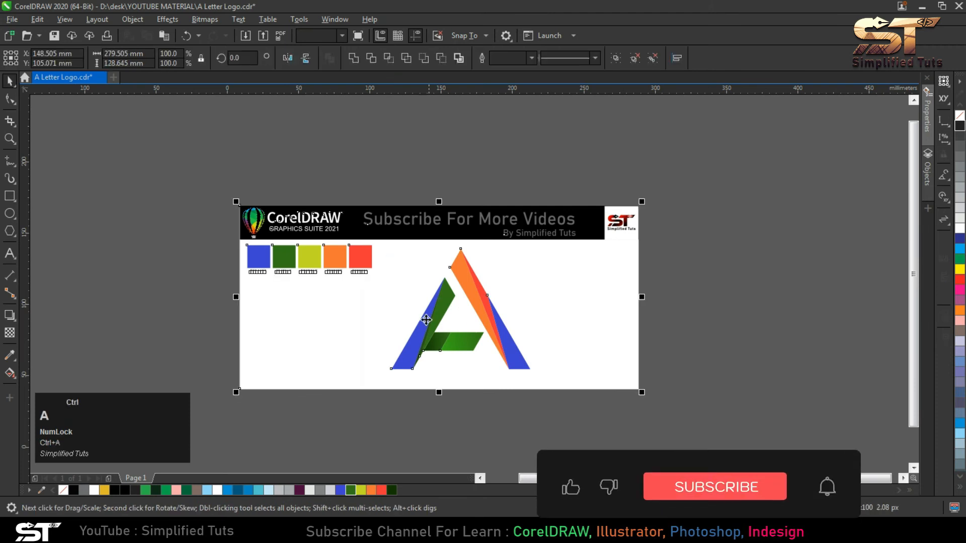
- Preview the finished artwork full screen, and select only the letter A logo group on the page
key(shift+F2)
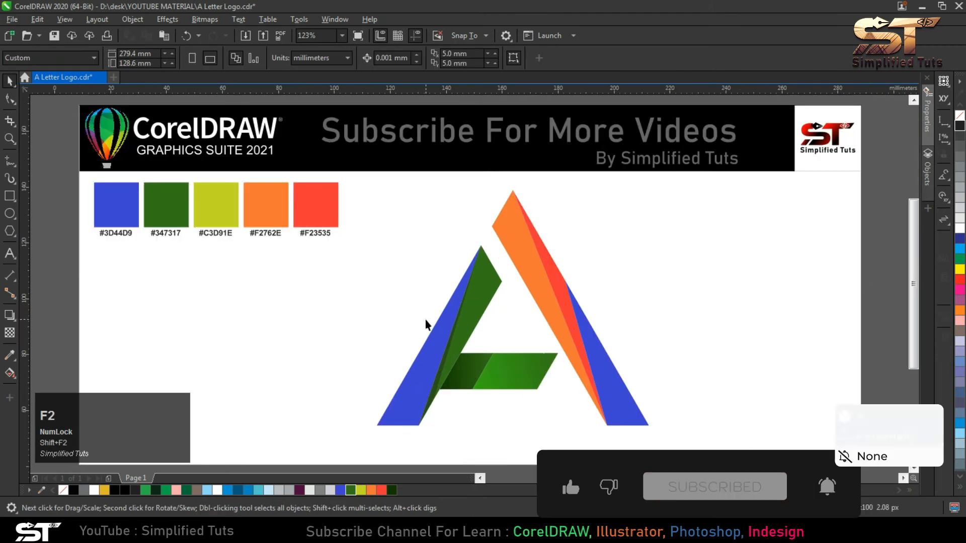
key(F9)
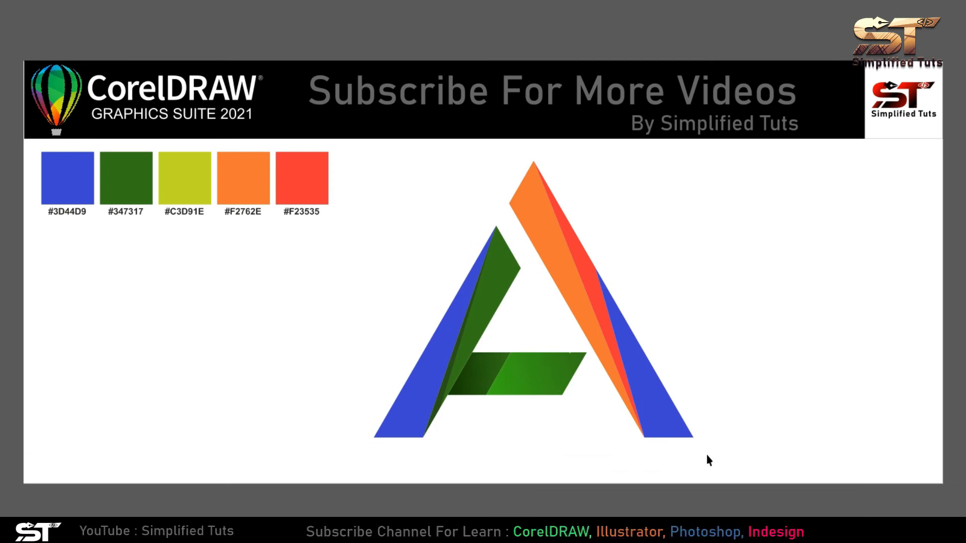
key(F9)
scroll(682, 436, down, 3)
click(619, 423)
drag(692, 434, 452, 243)
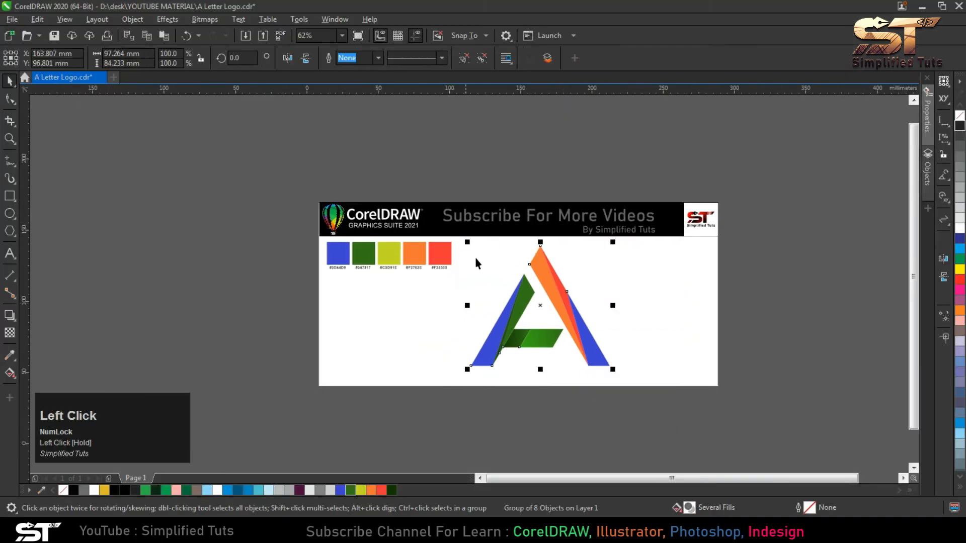
scroll(528, 278, up, 3)
- Export only the selected logo to the Desktop as the PNG file A Letter Logo, in 24-bit RGB with a transparent background
click(263, 35)
click(42, 84)
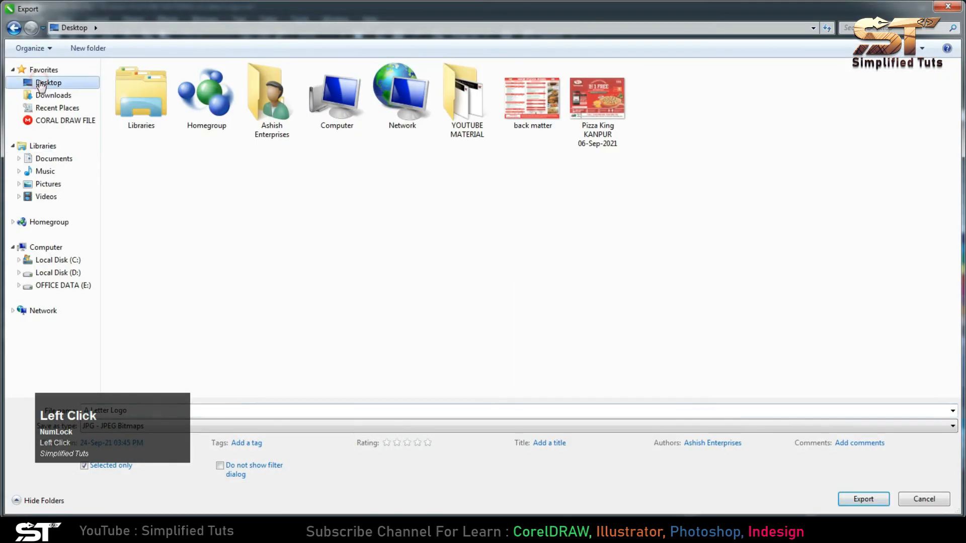
click(278, 431)
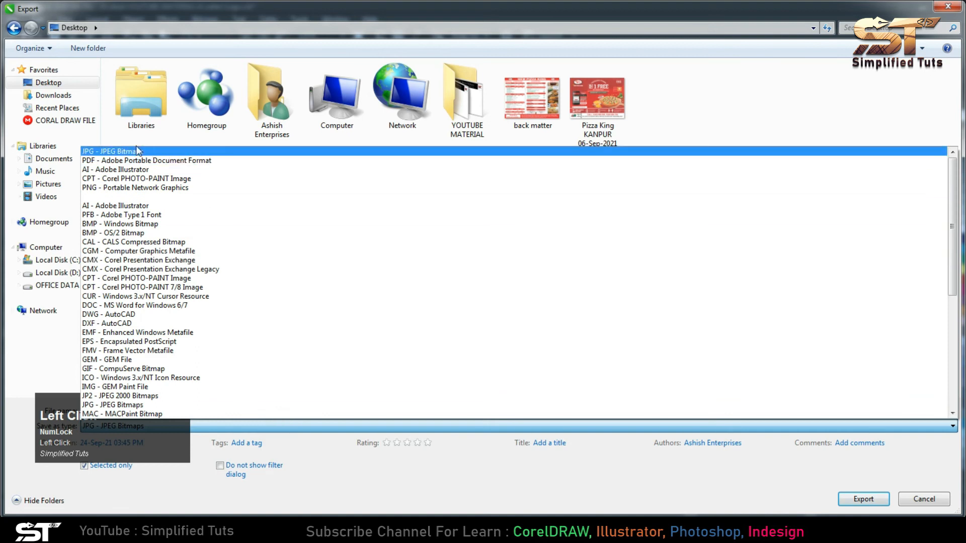
click(111, 189)
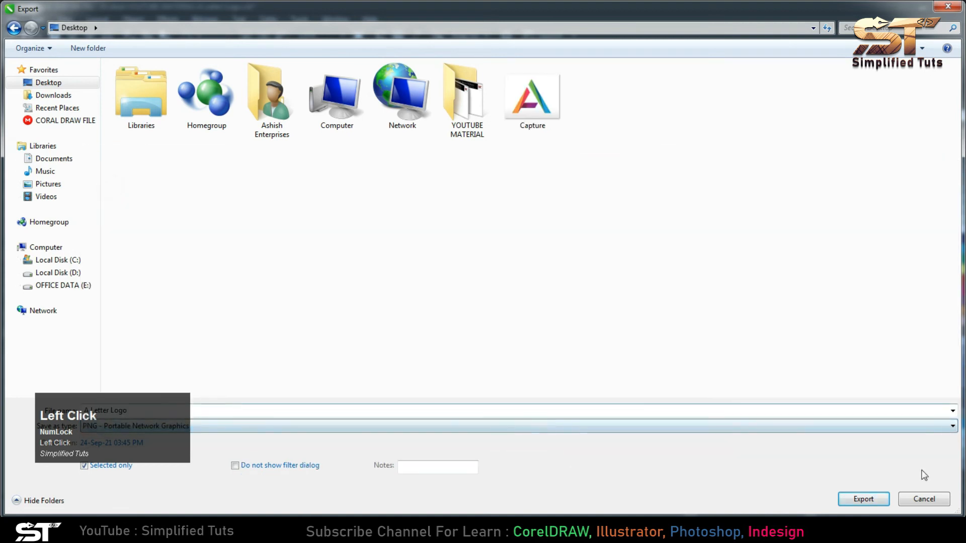
click(864, 499)
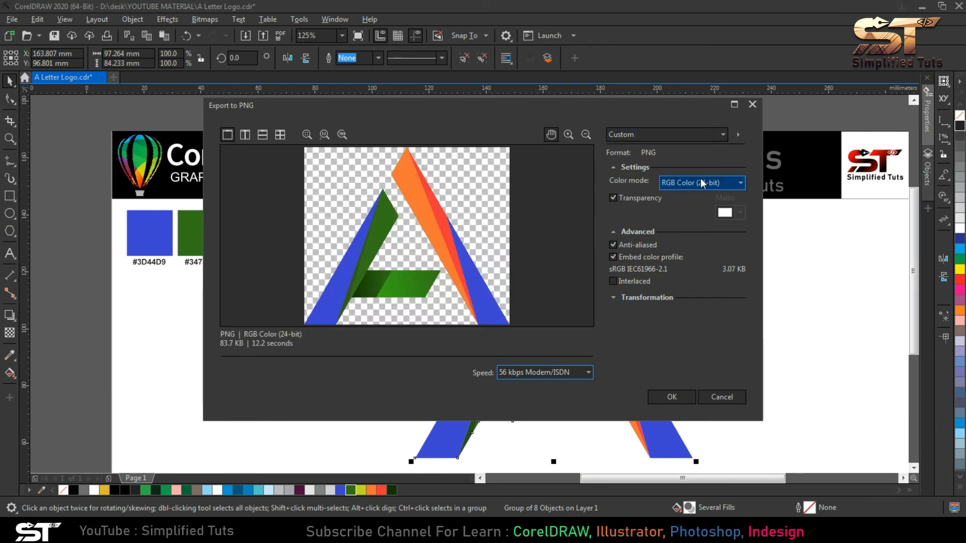
click(673, 397)
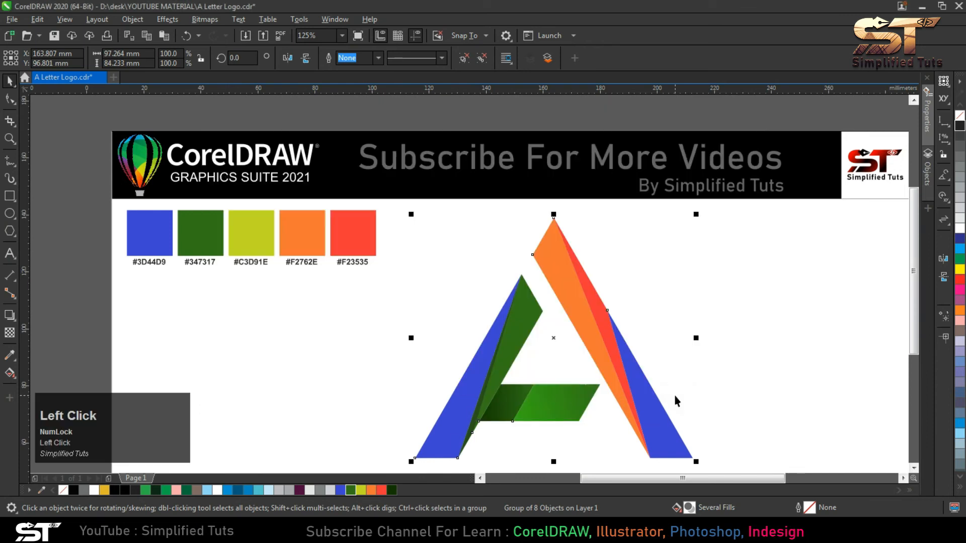
- Switch to Photoshop, open the contents of the mockup's "design here" smart object, and open A Letter Logo.png from the Desktop
click(229, 530)
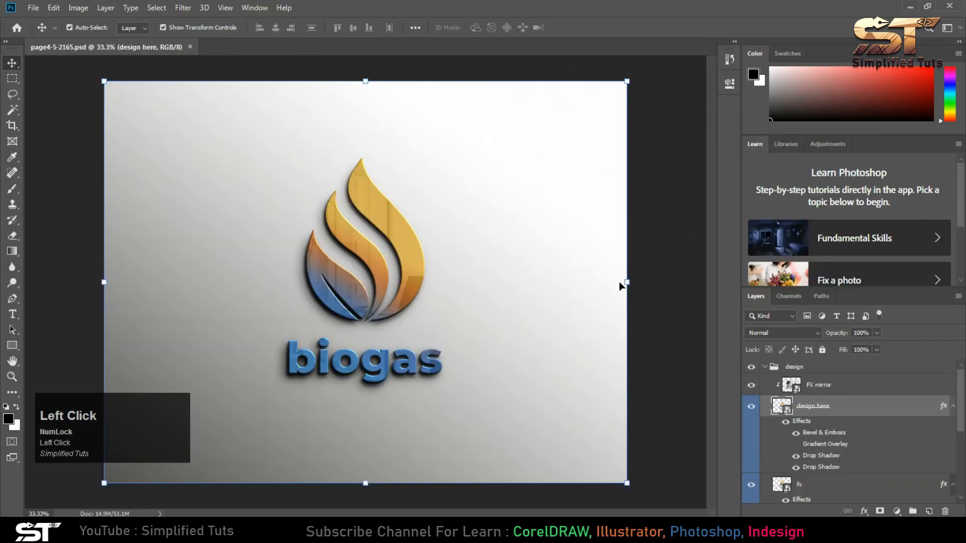
double_click(781, 405)
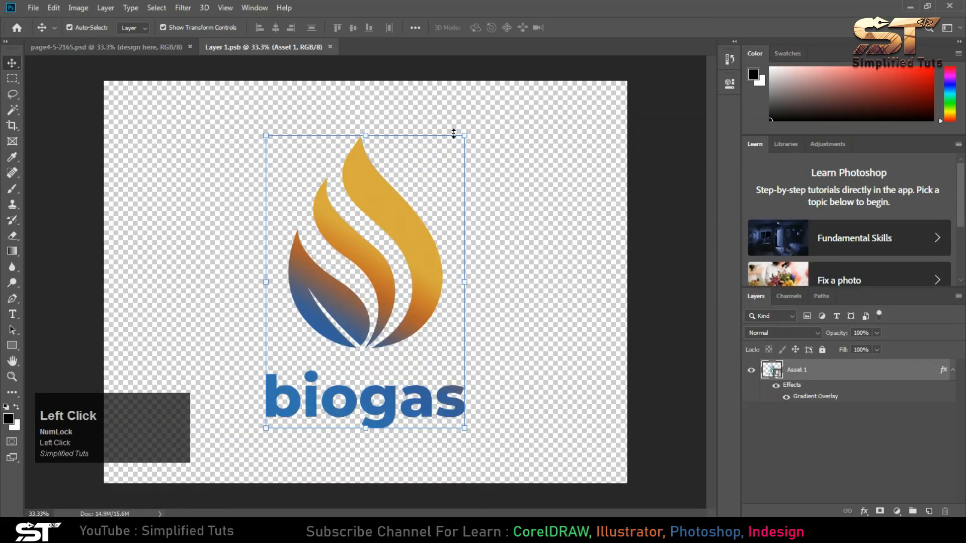
click(34, 8)
click(45, 33)
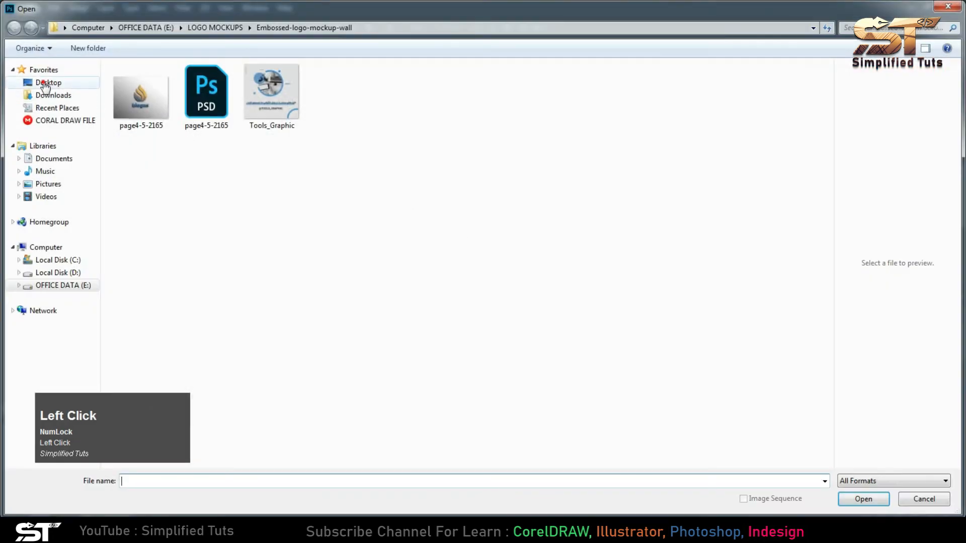
click(47, 82)
click(663, 98)
double_click(524, 111)
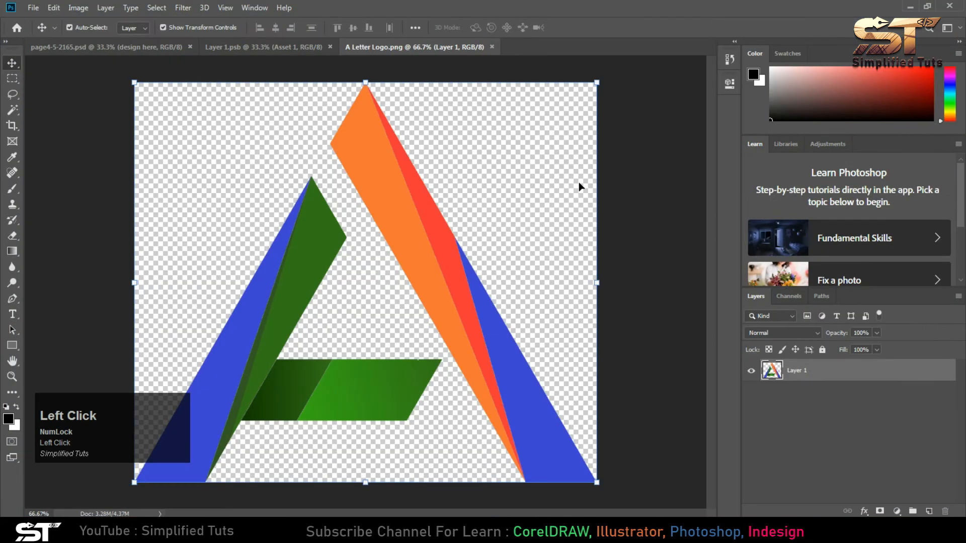
- Copy the entire logo image from A Letter Logo.png and paste it into the Layer 1.psb document
key(ctrl+a)
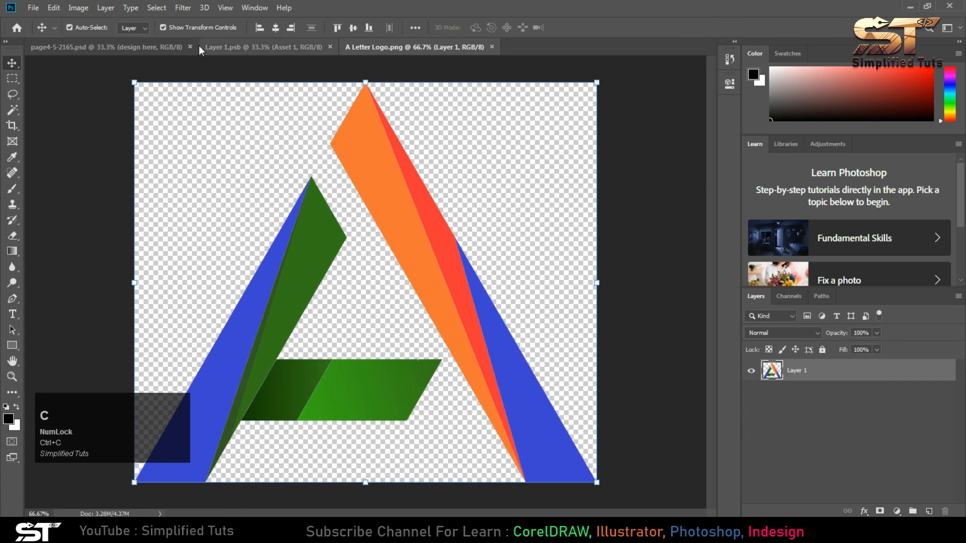
click(144, 45)
click(233, 48)
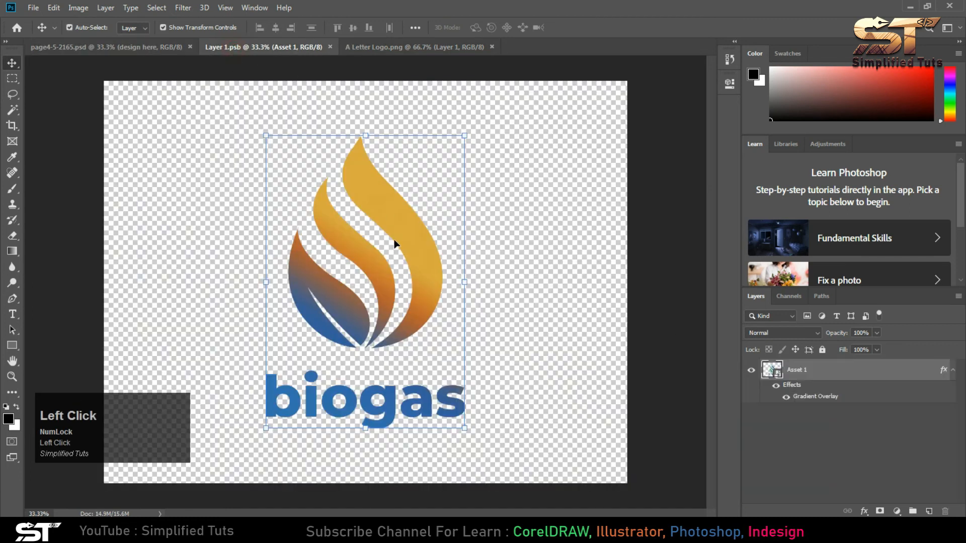
key(ctrl+v)
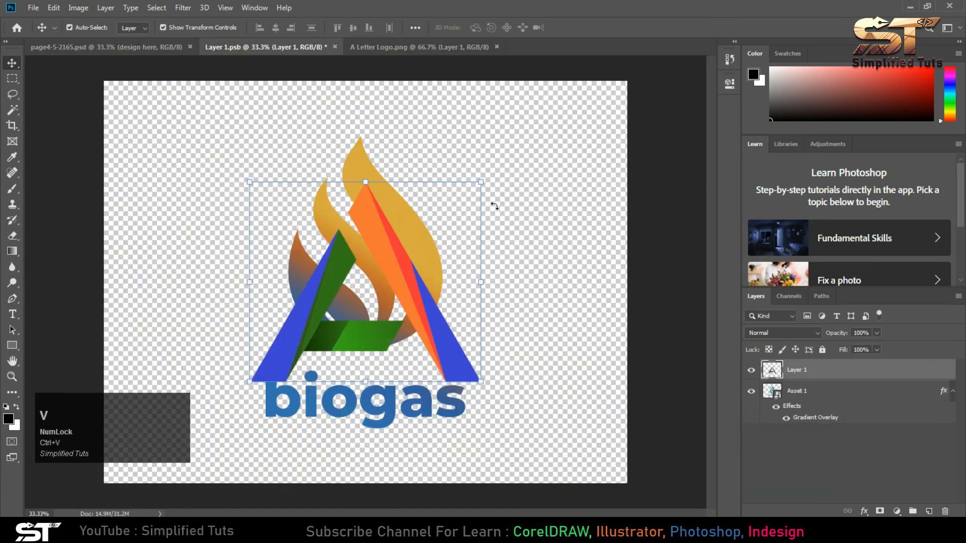
- Scale the pasted A logo to about 107.8% and place it over the flame symbol, centred above the biogas text
drag(483, 184, 503, 164)
drag(408, 210, 380, 183)
drag(503, 369, 490, 361)
drag(376, 206, 380, 195)
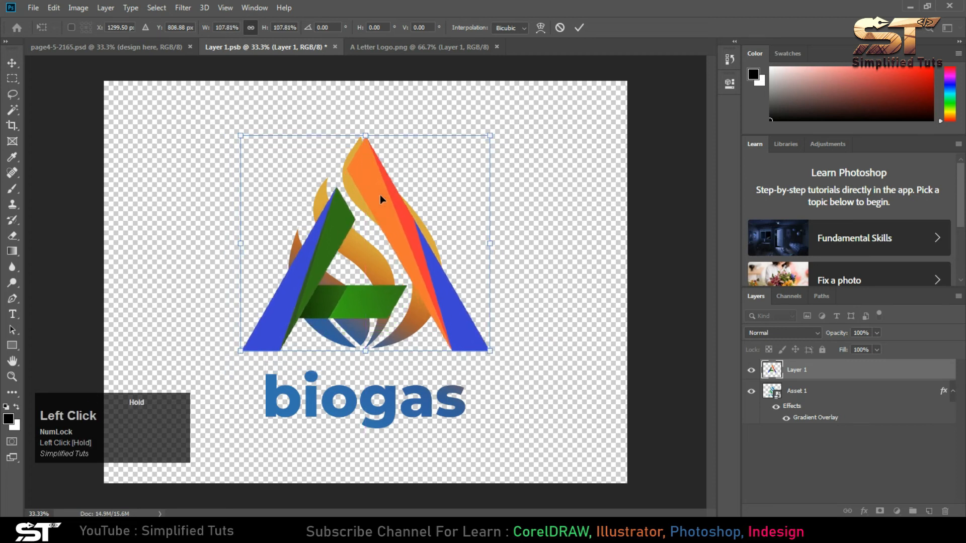
click(578, 27)
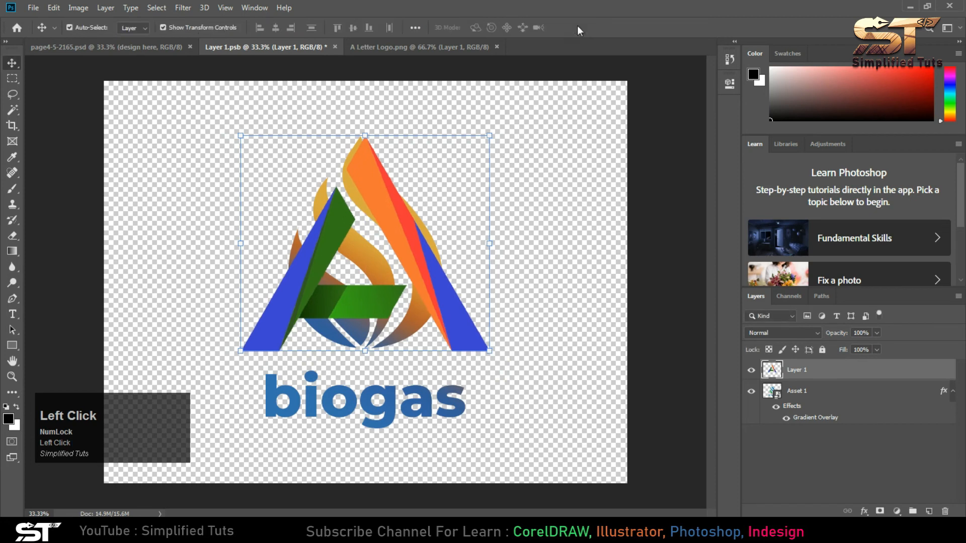
- Hide the Asset 1 layer containing the original biogas logo
click(751, 393)
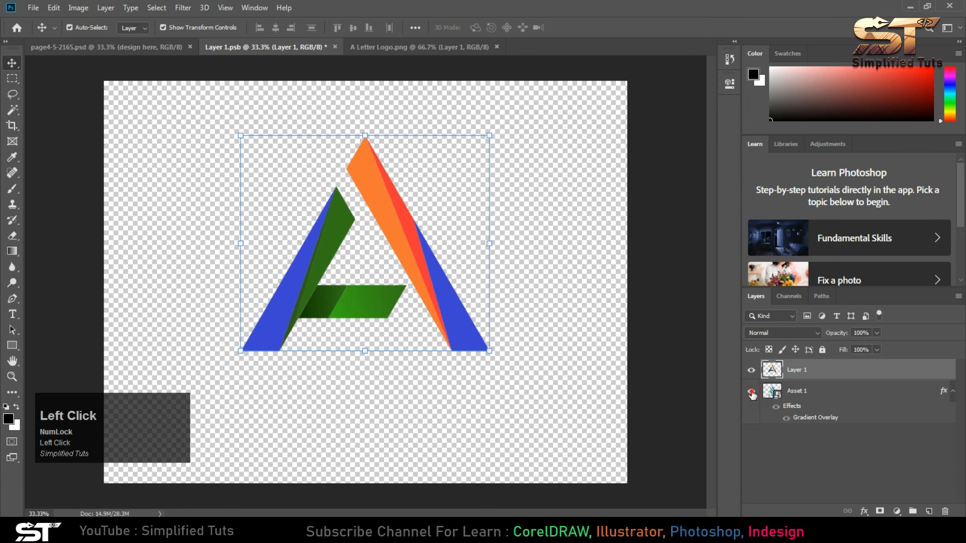
click(752, 393)
click(752, 392)
- Add a text line with the person's full name in capitals below the A logo
click(12, 314)
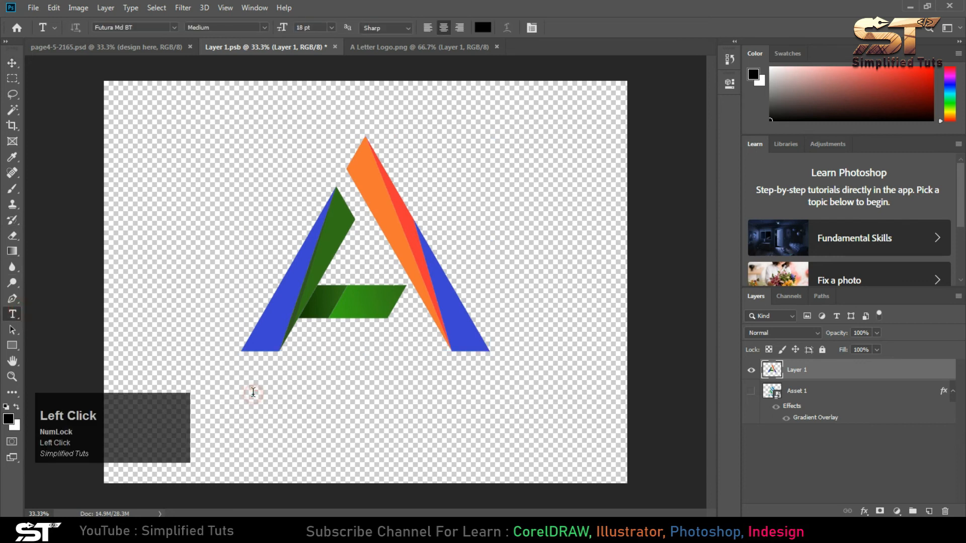
click(252, 394)
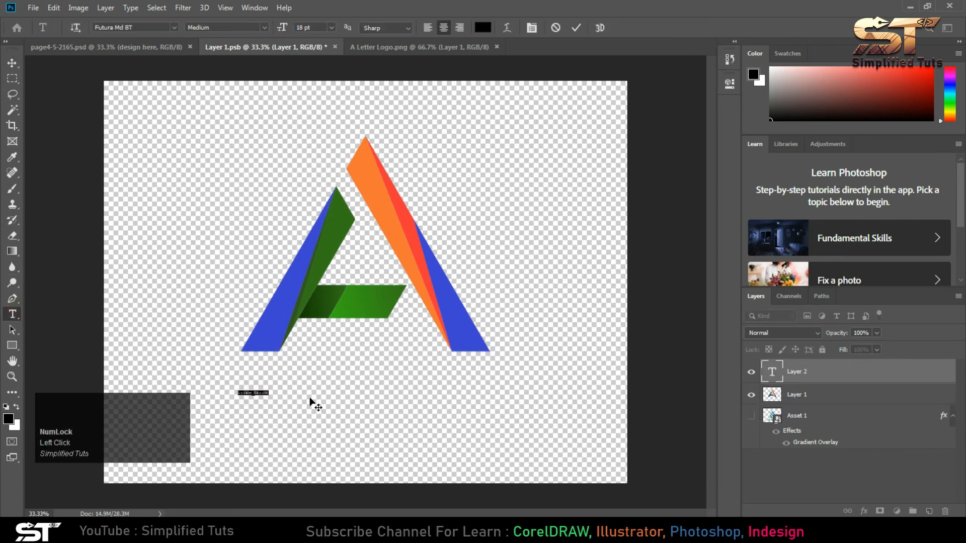
key(BackSpace)
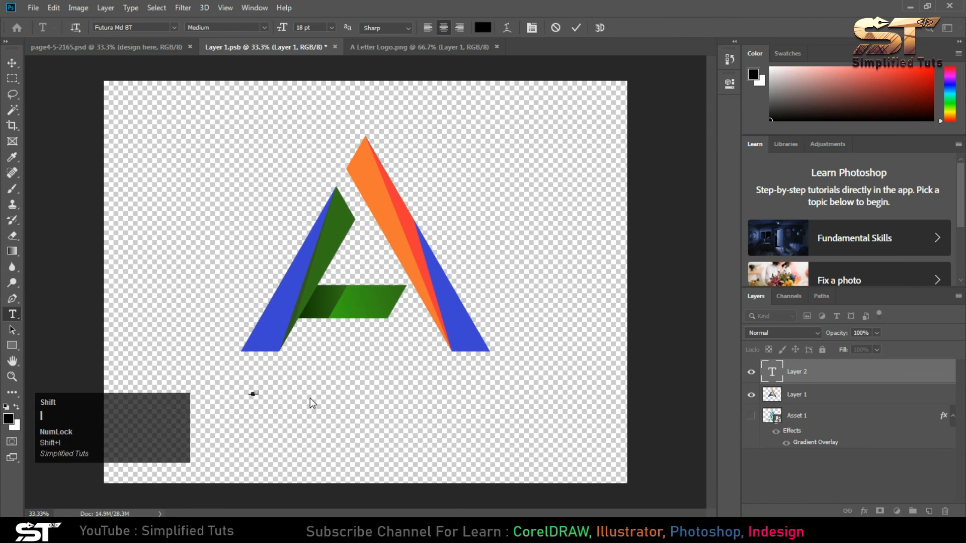
- Set the font of the whole name text to Geometr415 Blk BT
key(ctrl+a)
click(174, 27)
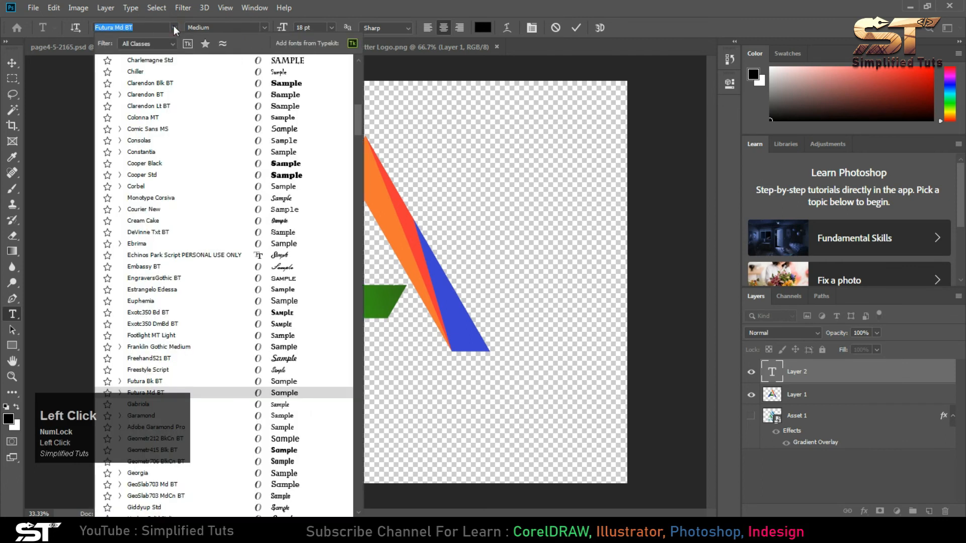
scroll(269, 201, up, 3)
scroll(269, 201, down, 3)
scroll(270, 202, up, 2)
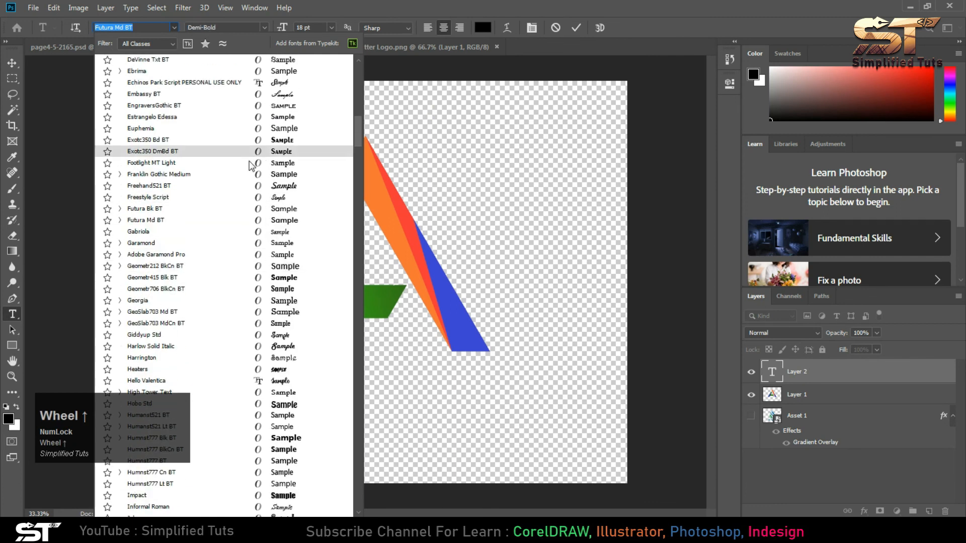
click(245, 278)
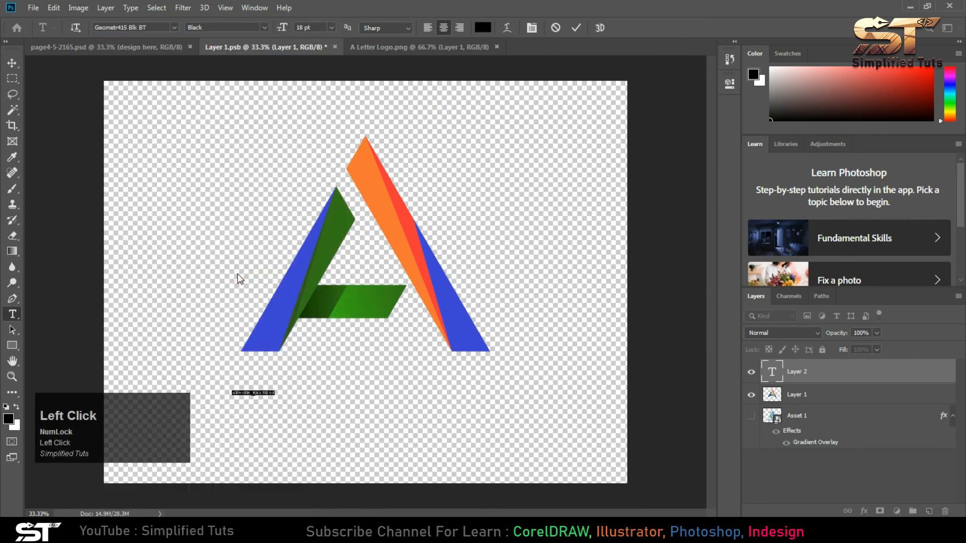
- Set the name text's size to 72 pt and its anti-aliasing to Strong
click(330, 26)
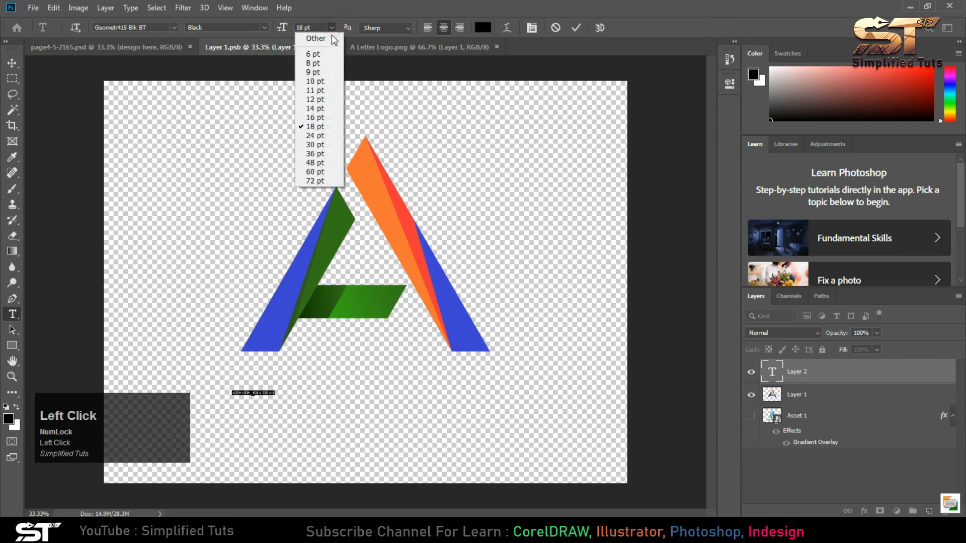
click(316, 172)
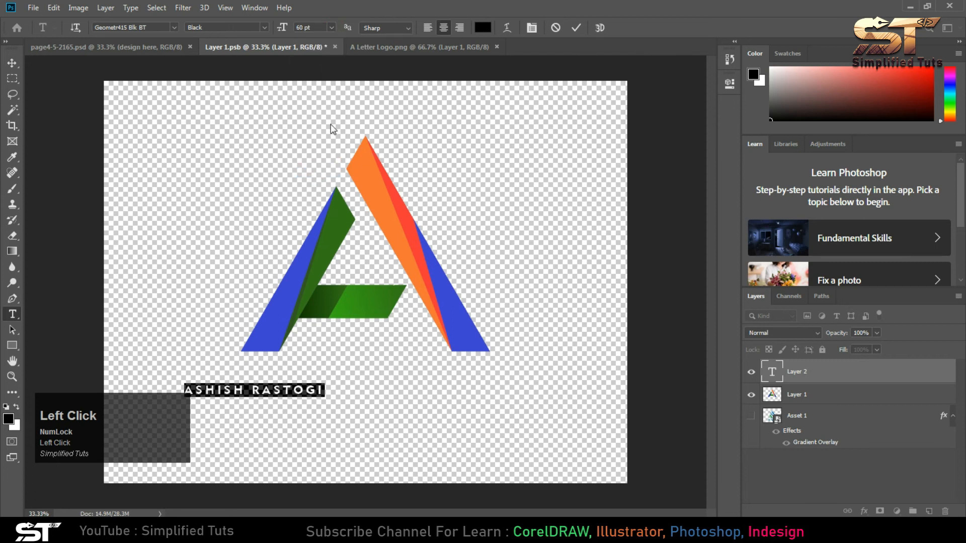
click(331, 27)
click(315, 181)
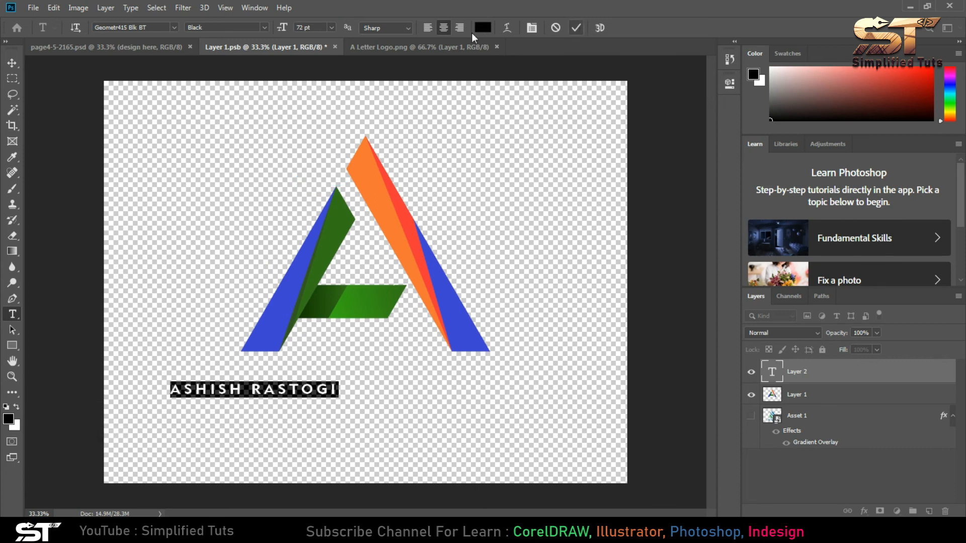
click(246, 28)
click(387, 28)
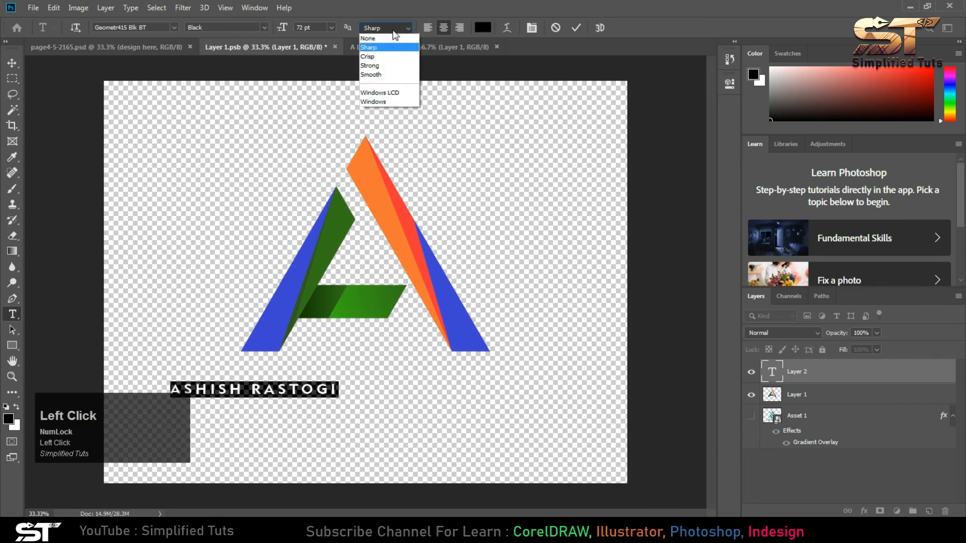
click(380, 66)
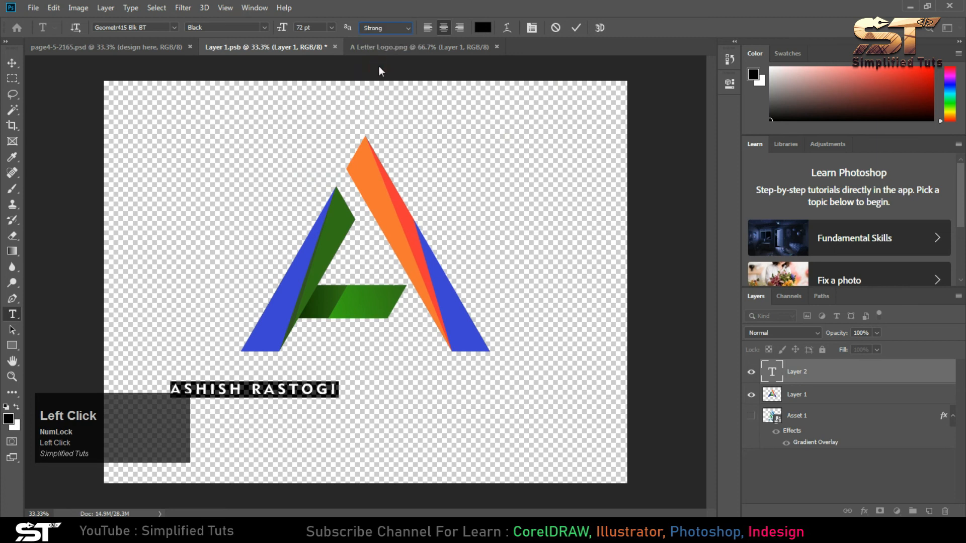
click(577, 29)
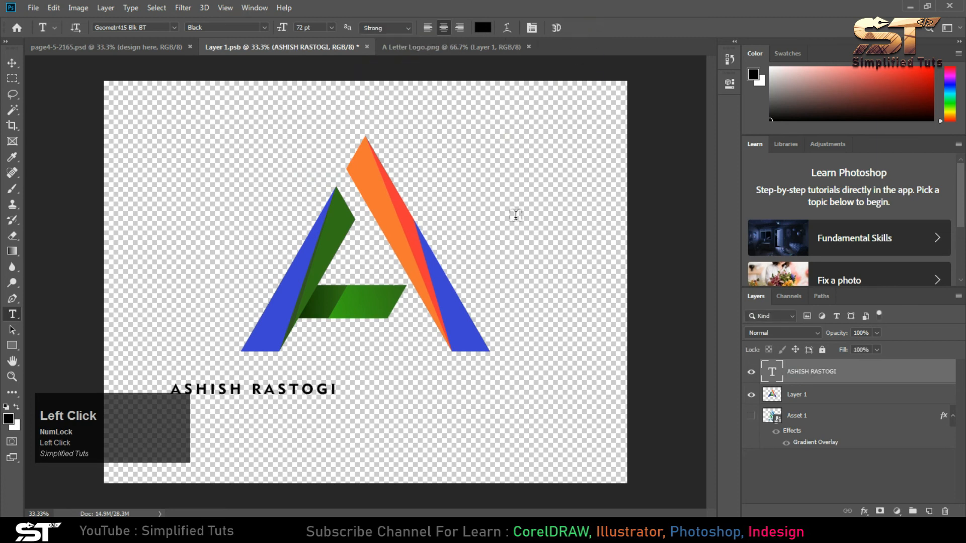
- Scale the name text proportionally to about 176% and centre it just below the A logo
click(12, 62)
drag(284, 392, 469, 410)
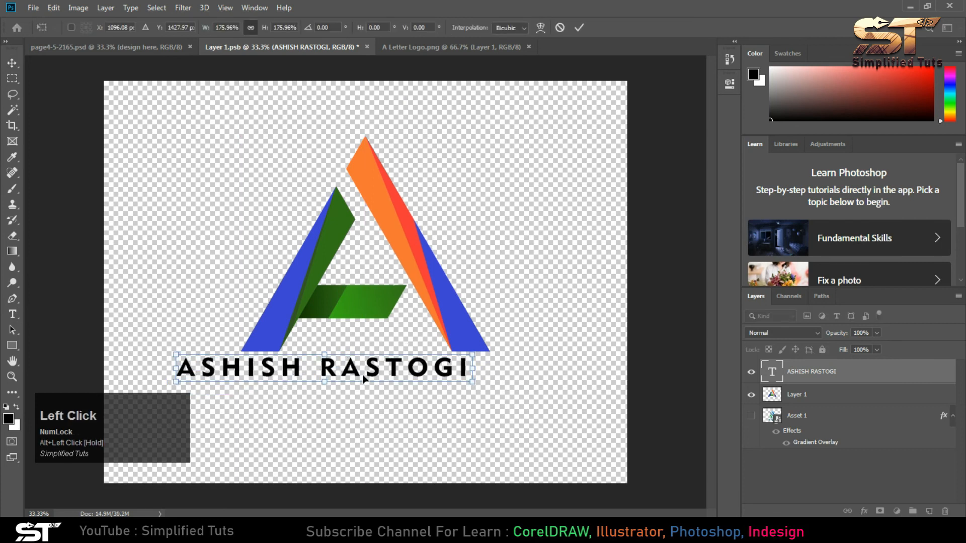
drag(344, 370, 383, 375)
click(578, 28)
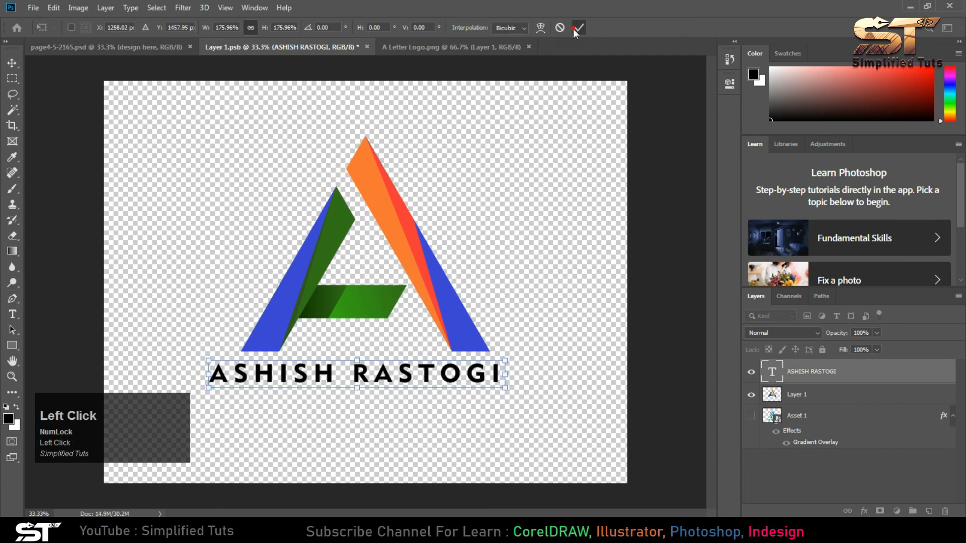
- Select the whole name text, preview other fonts on it and keep Geometr415 Blk BT
click(12, 314)
click(352, 373)
key(ctrl+a)
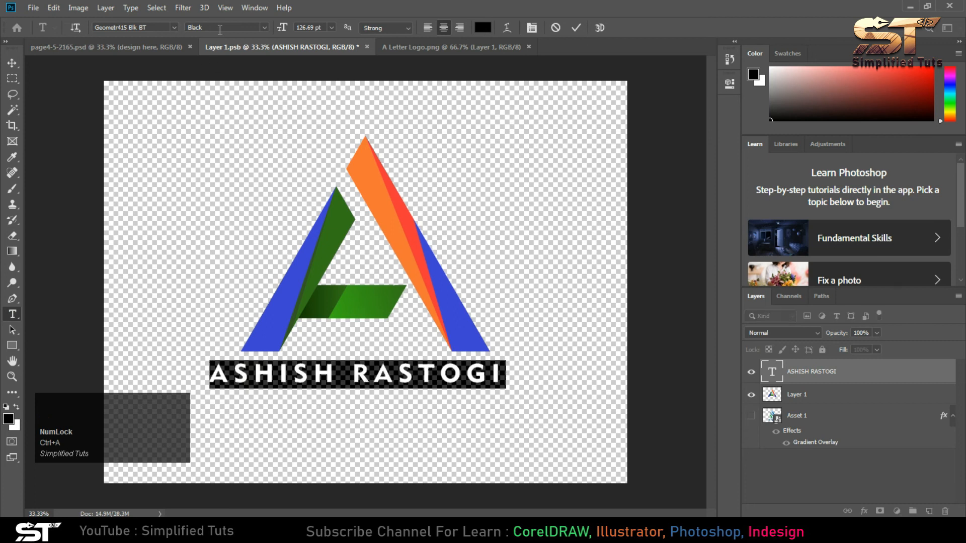
click(220, 28)
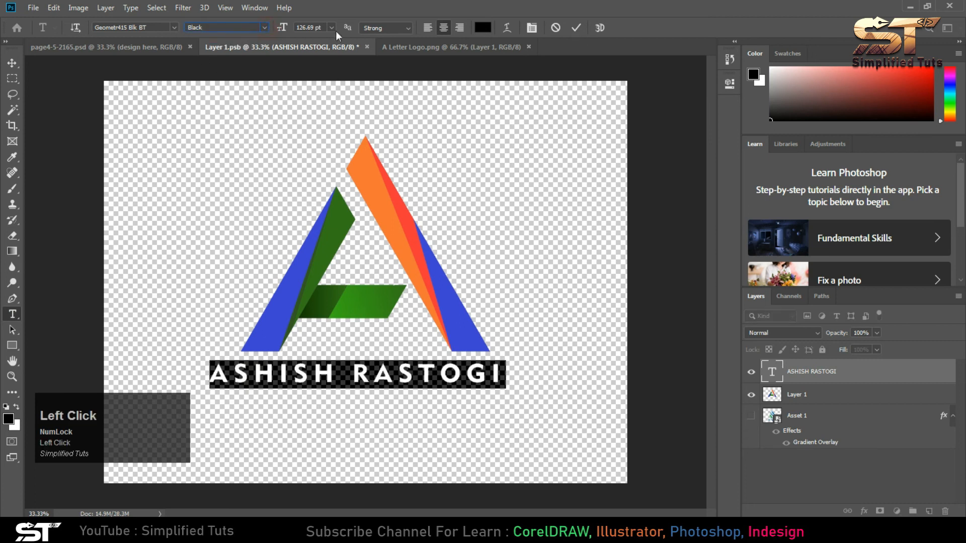
click(408, 29)
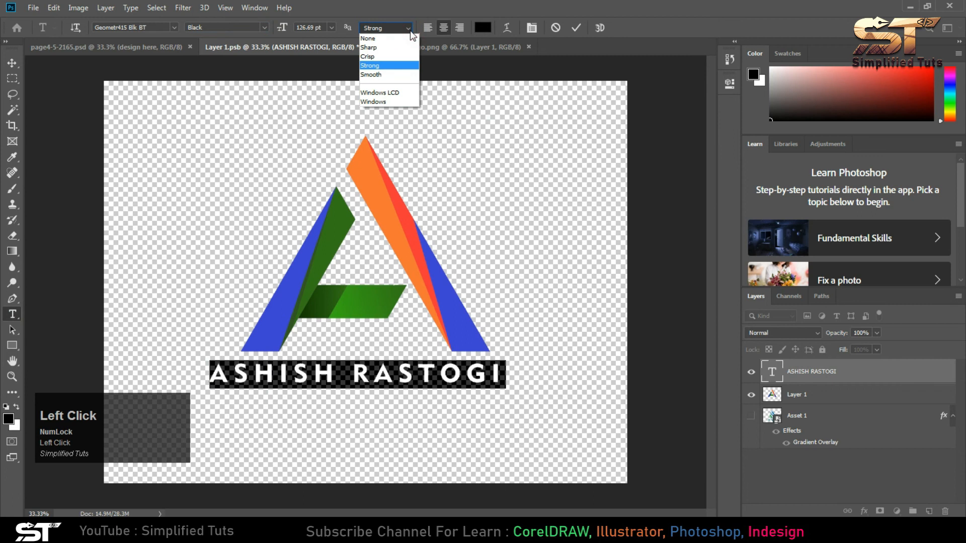
click(167, 29)
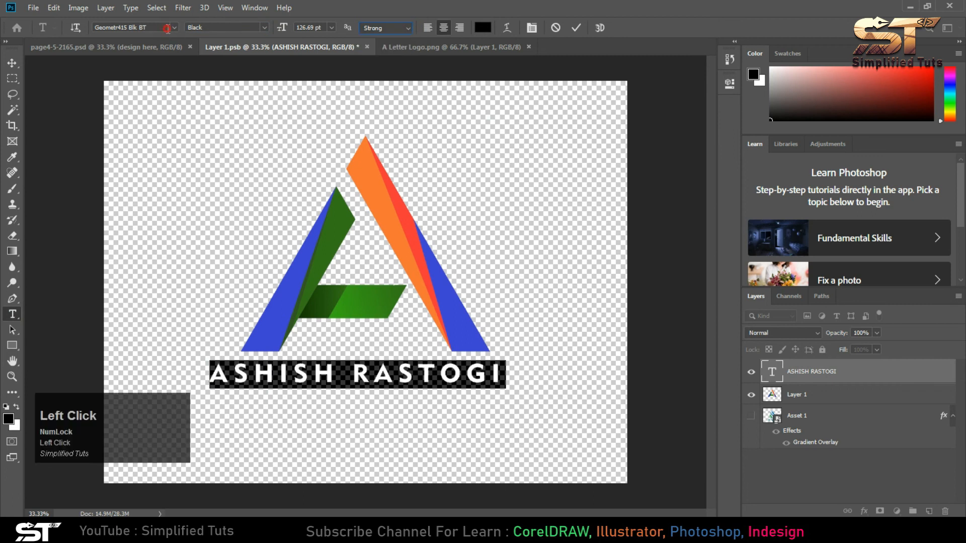
click(174, 27)
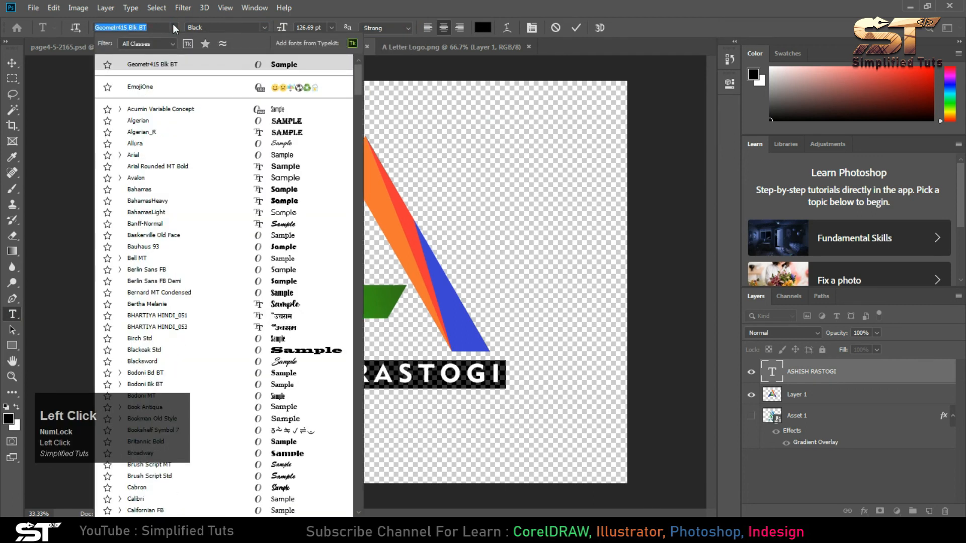
scroll(264, 279, down, 4)
scroll(264, 278, down, 15)
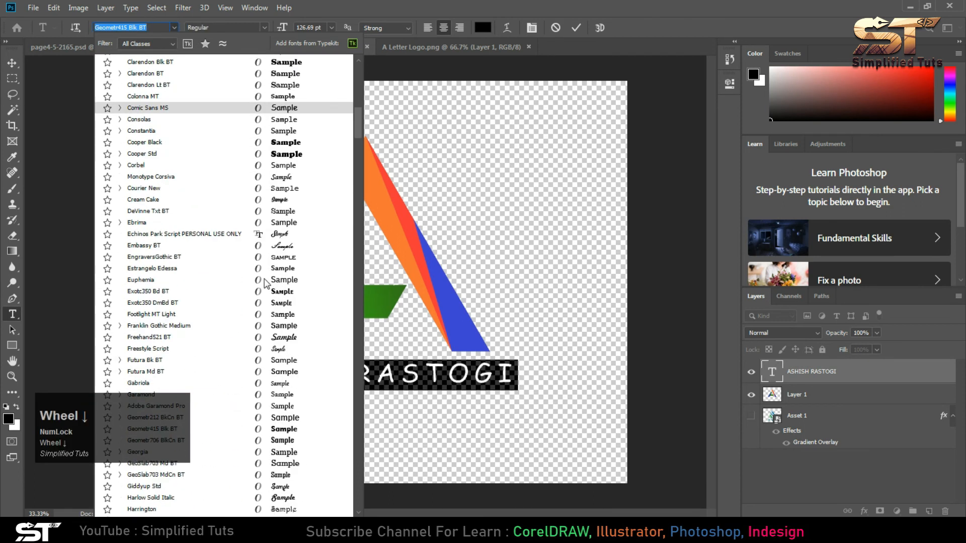
scroll(265, 283, down, 4)
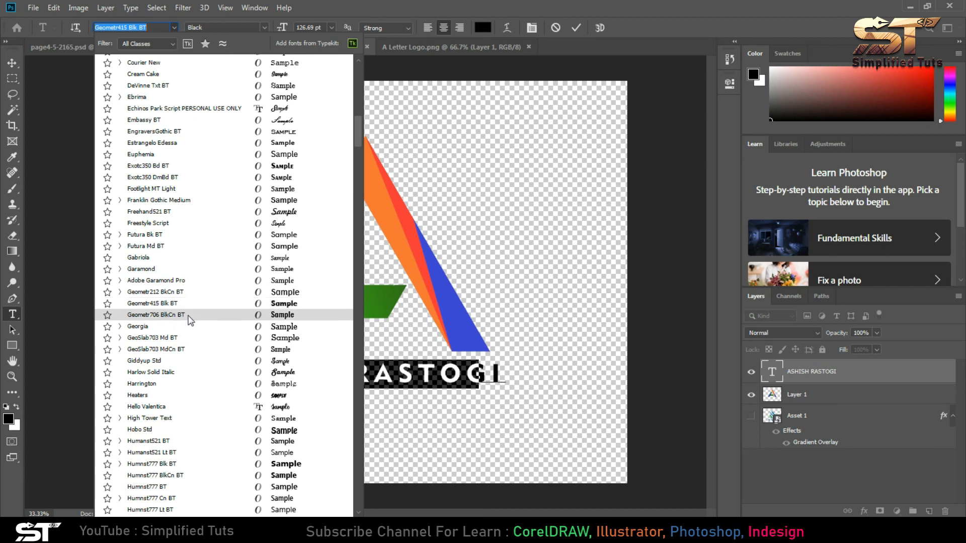
click(190, 304)
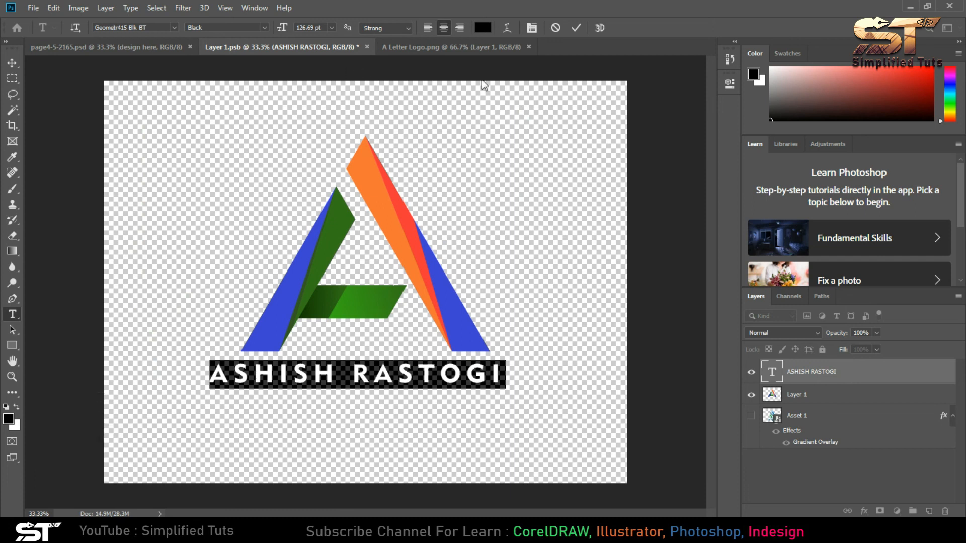
- Reduce the name text's horizontal scale, trying 50% first and settling on 80%
click(532, 27)
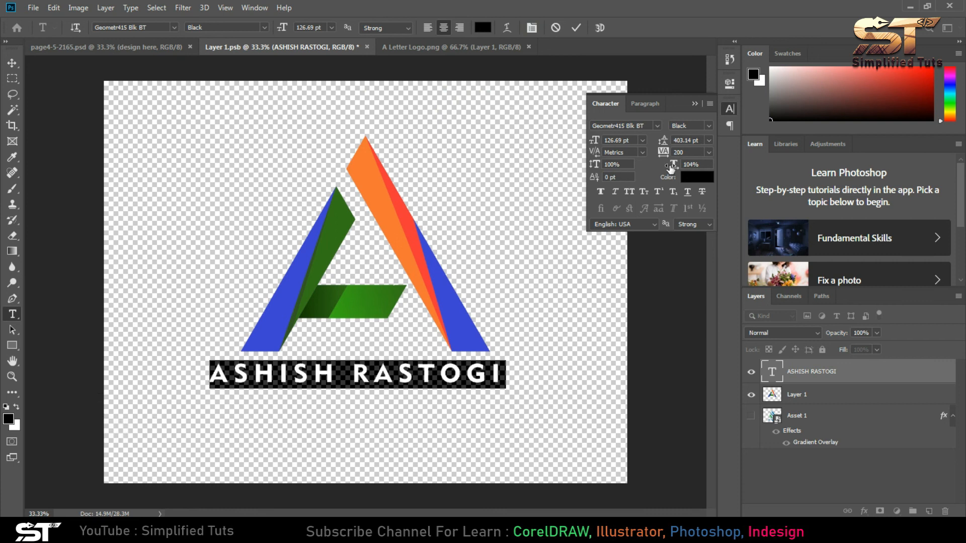
click(703, 165)
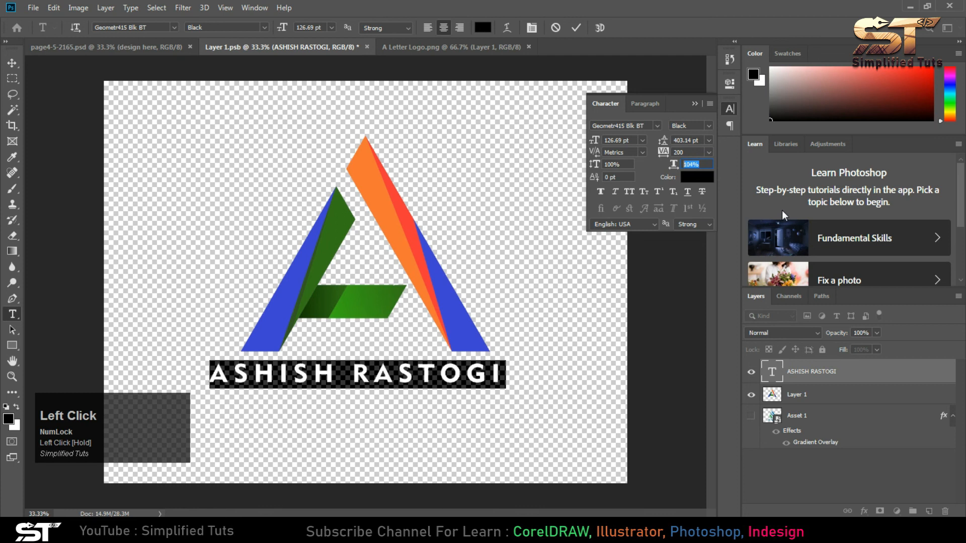
text(50)
key(Return)
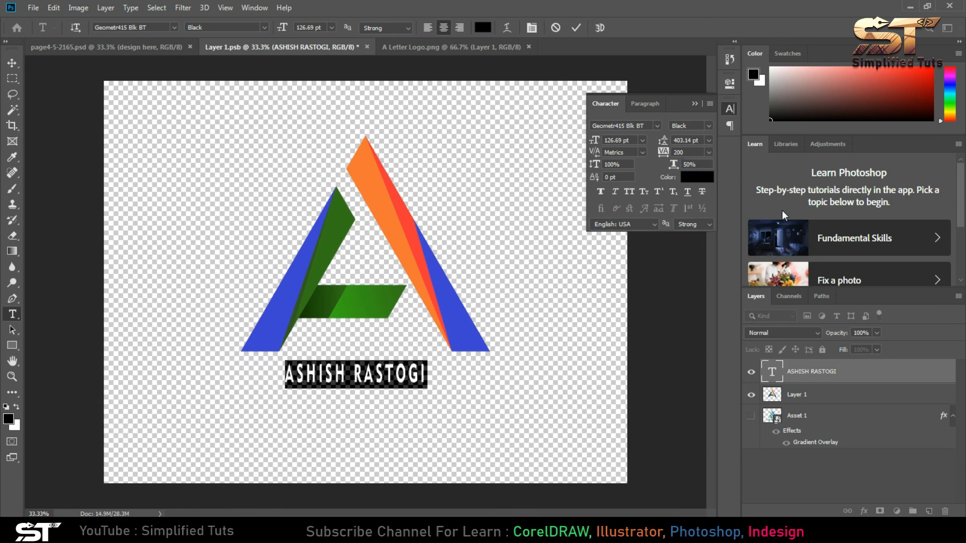
click(701, 165)
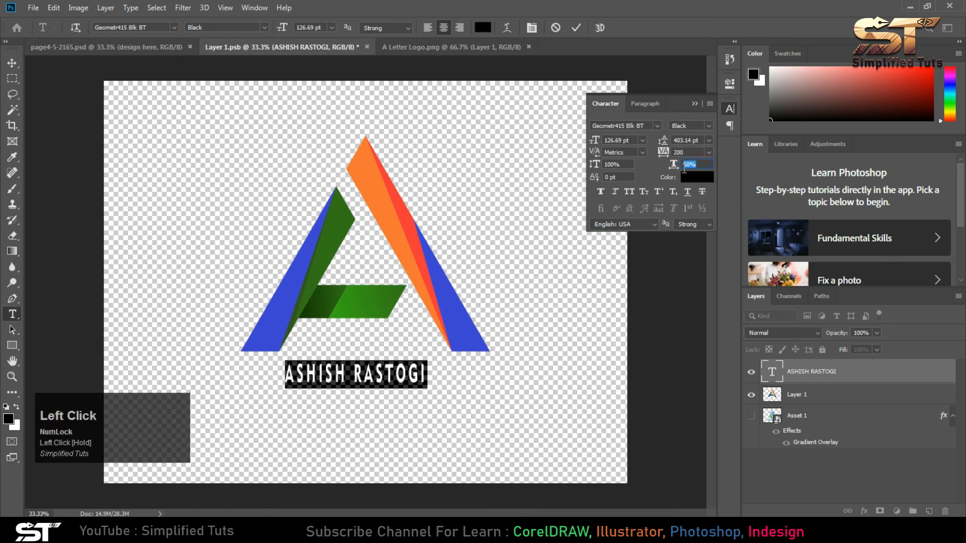
key(Return)
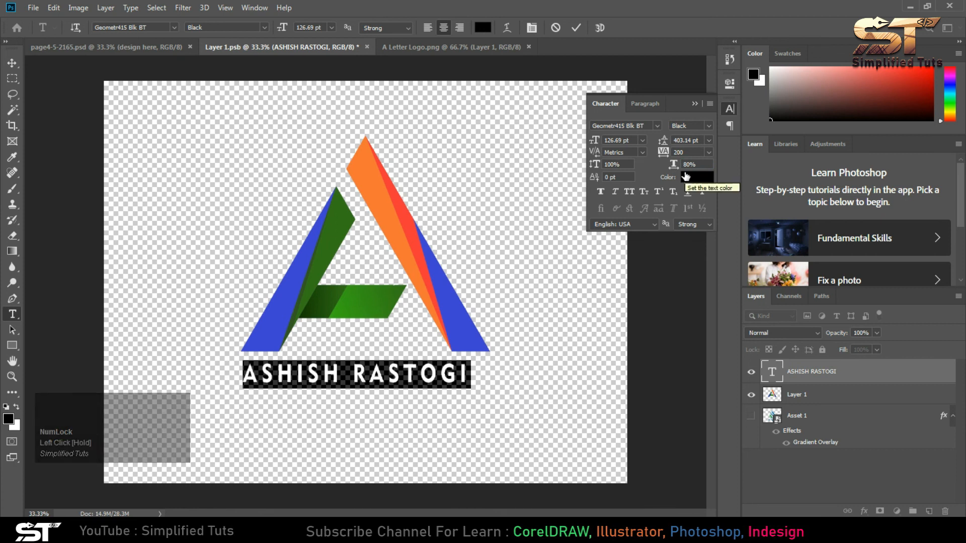
- Tighten the tracking of the name text, trying 170 first and settling on 150
click(689, 152)
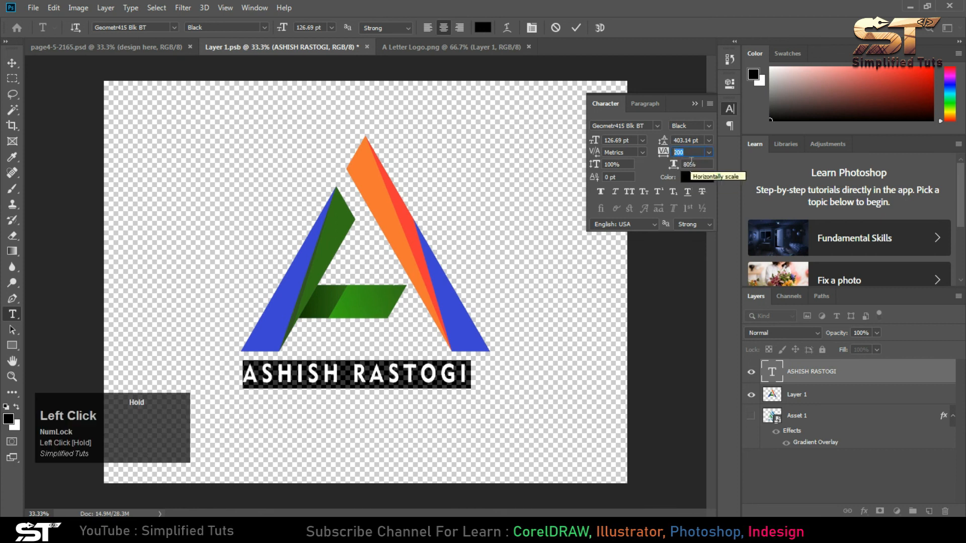
text(170)
key(Return)
click(689, 152)
text(1)
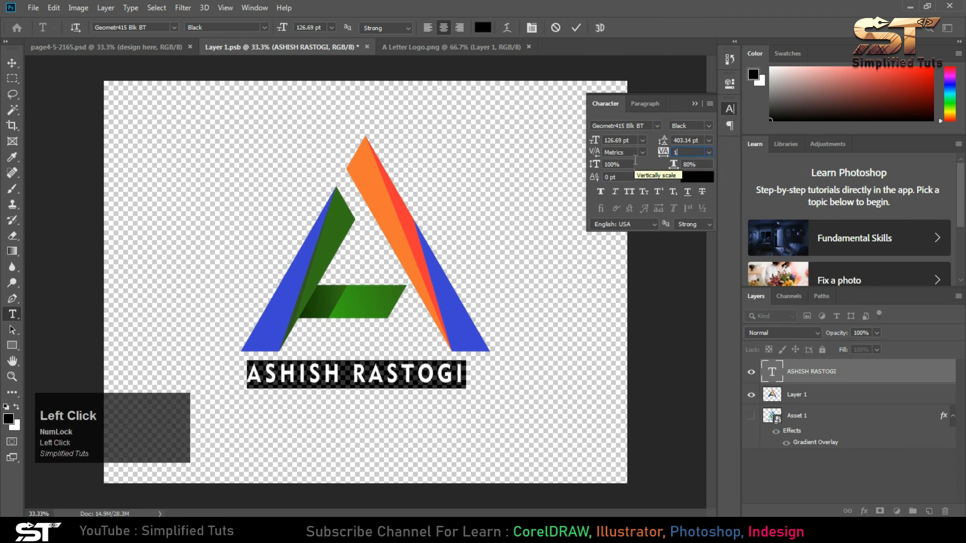
text(50)
key(Return)
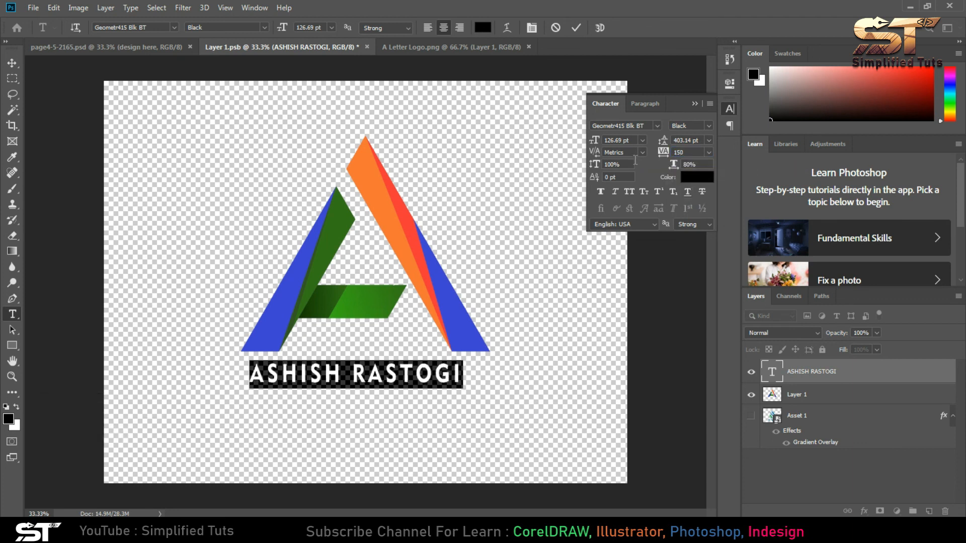
- Increase the horizontal scale of the name text until it is about as wide as the A, and close the character settings
click(701, 164)
drag(675, 167, 717, 164)
click(695, 105)
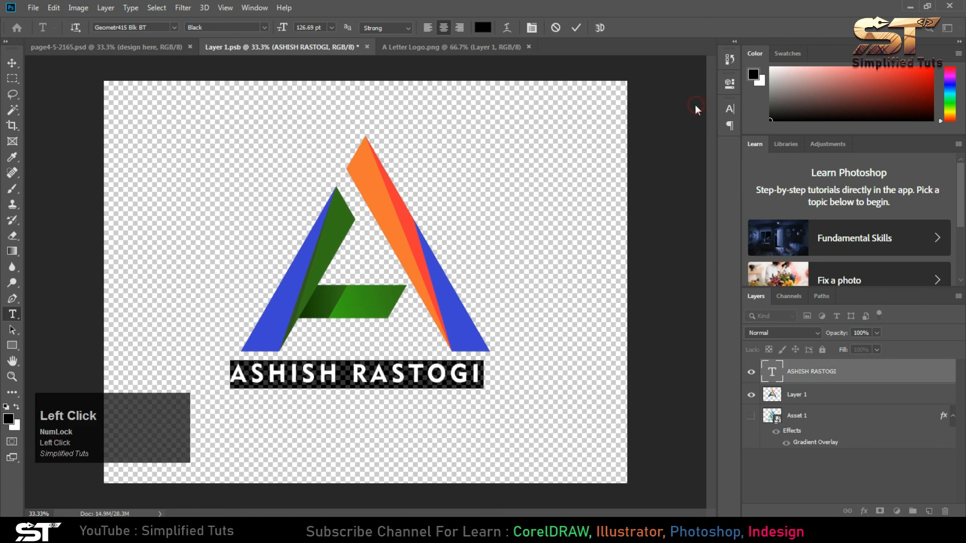
- Move the name text so its ends line up with the A's base, and nudge it slightly up towards the logo
click(12, 62)
drag(358, 373, 393, 377)
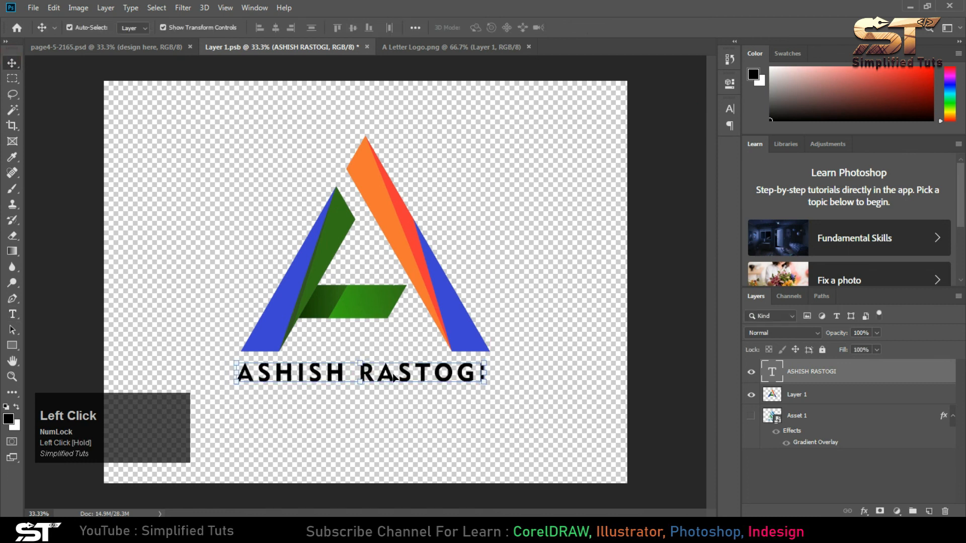
key(Up)
key(Up)
key(Up)
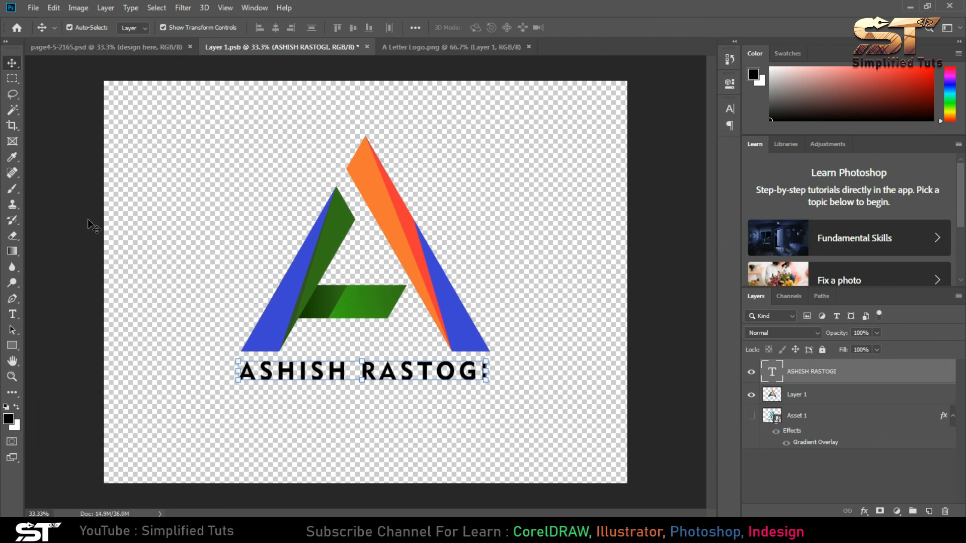
click(320, 373)
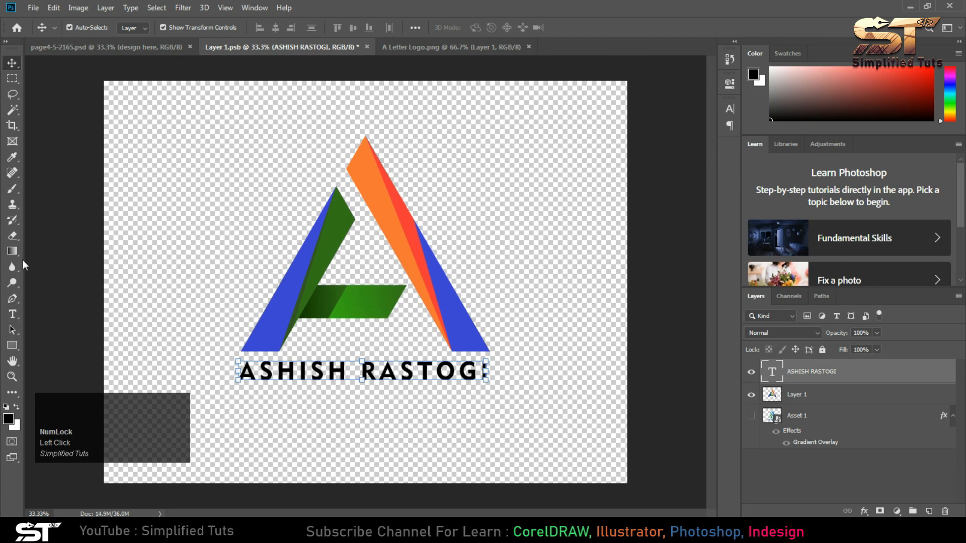
- Recolour the whole name text to the blue #3d44d9 sampled from the A's blue leg
click(14, 316)
click(416, 388)
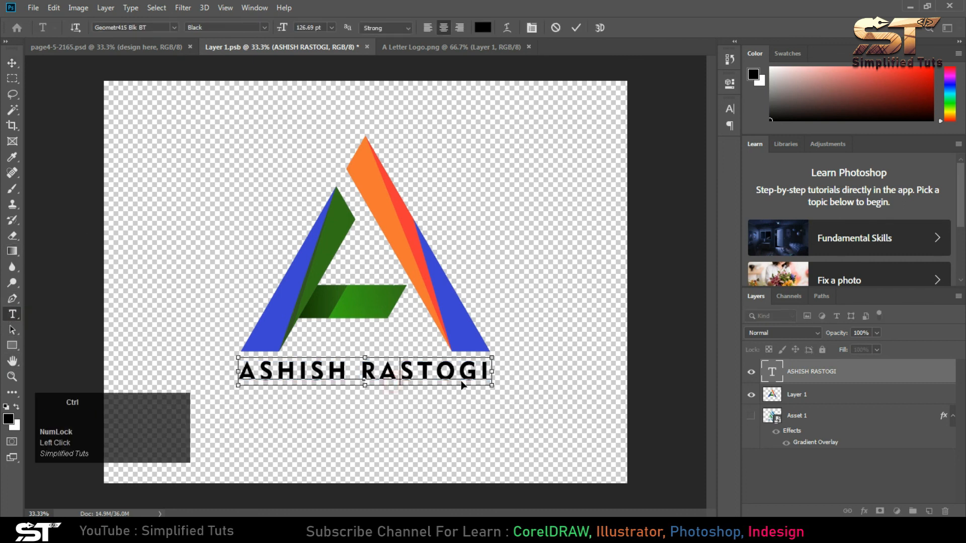
key(ctrl+a)
click(482, 27)
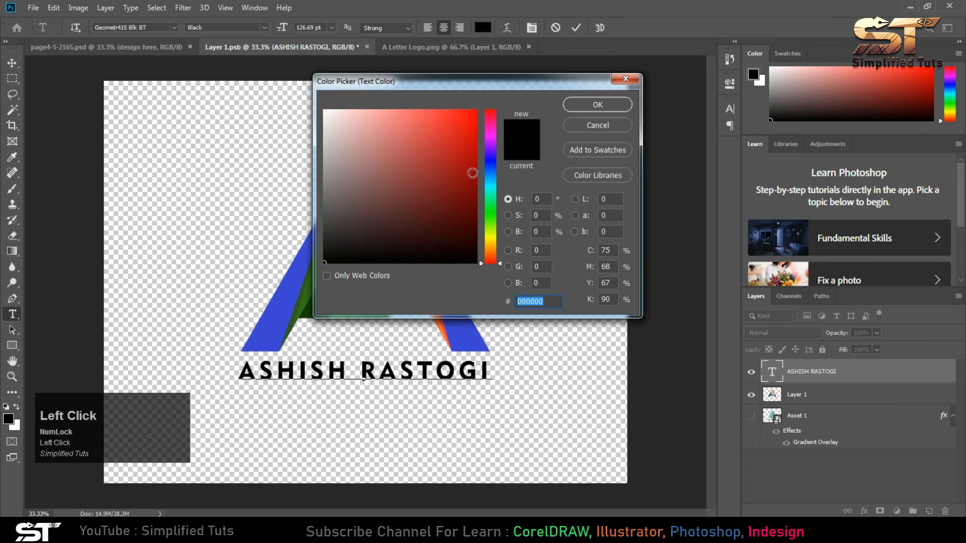
drag(435, 86, 492, 112)
click(552, 189)
mouse_move(524, 189)
mouse_down()
mouse_move(527, 168)
mouse_move(533, 175)
mouse_move(487, 146)
mouse_up()
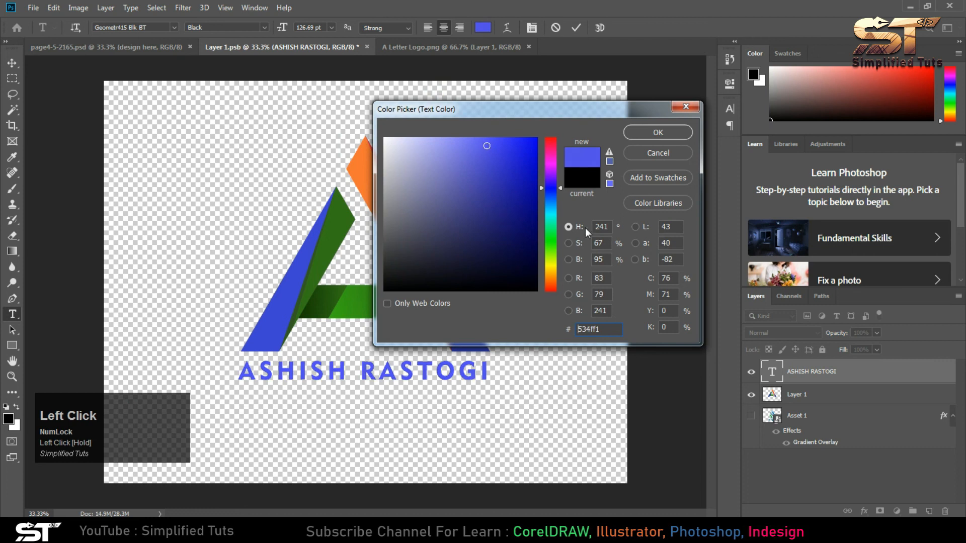
click(294, 278)
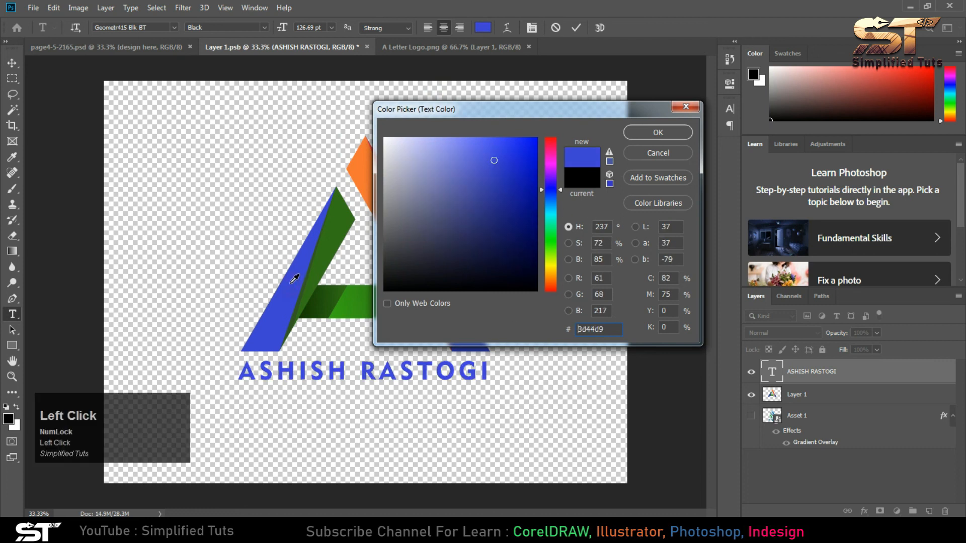
click(658, 133)
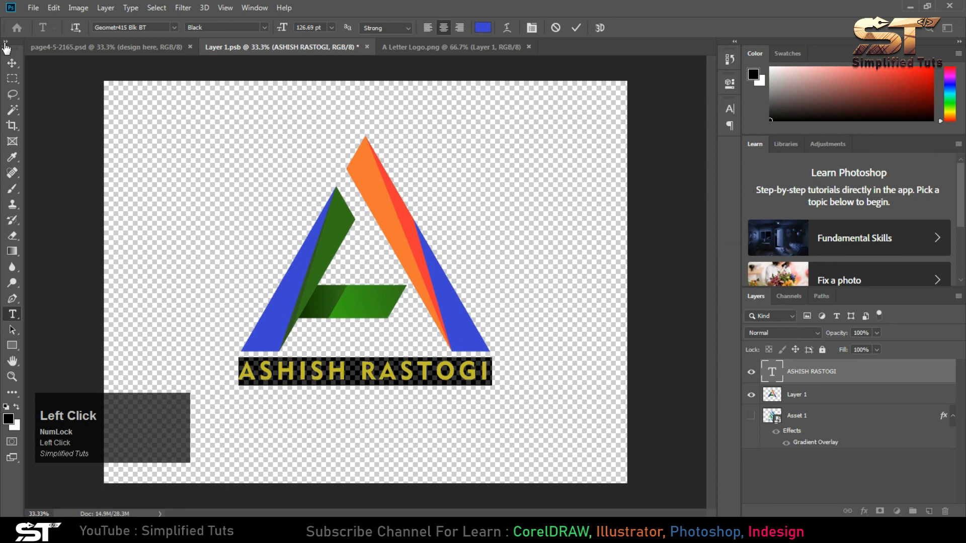
click(577, 28)
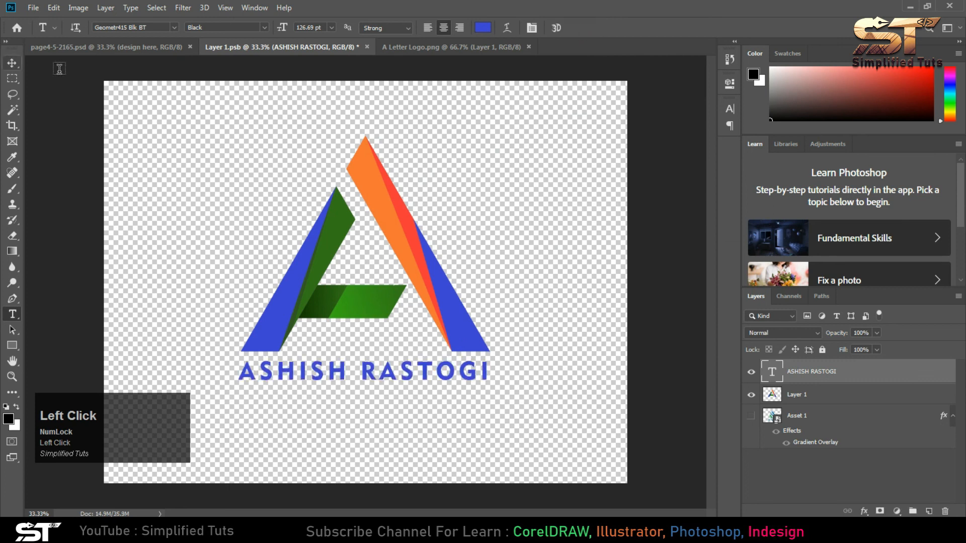
- Save the edited Layer 1.psb and close it to return to the logo mockup
click(33, 6)
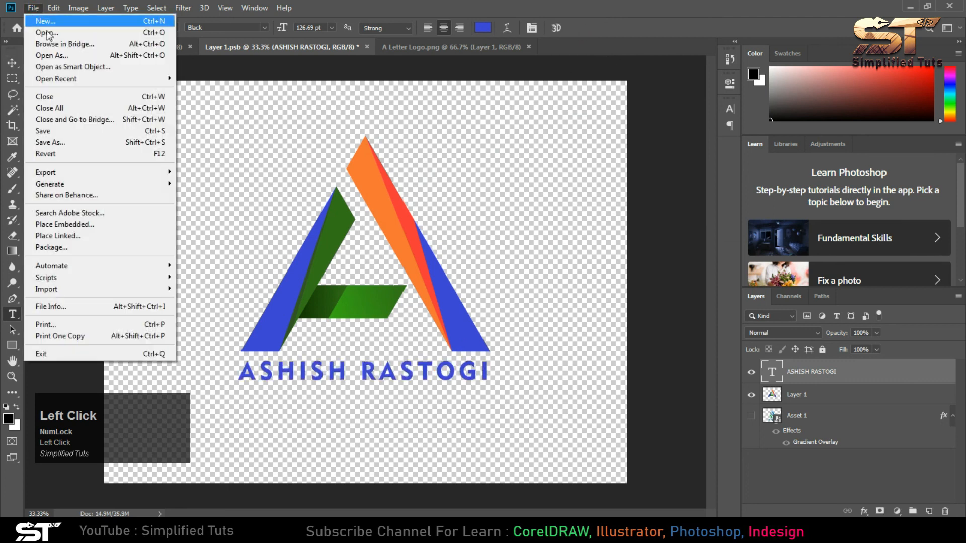
click(48, 130)
click(369, 48)
- Fit the logo mockup on screen and select its entire canvas
click(224, 7)
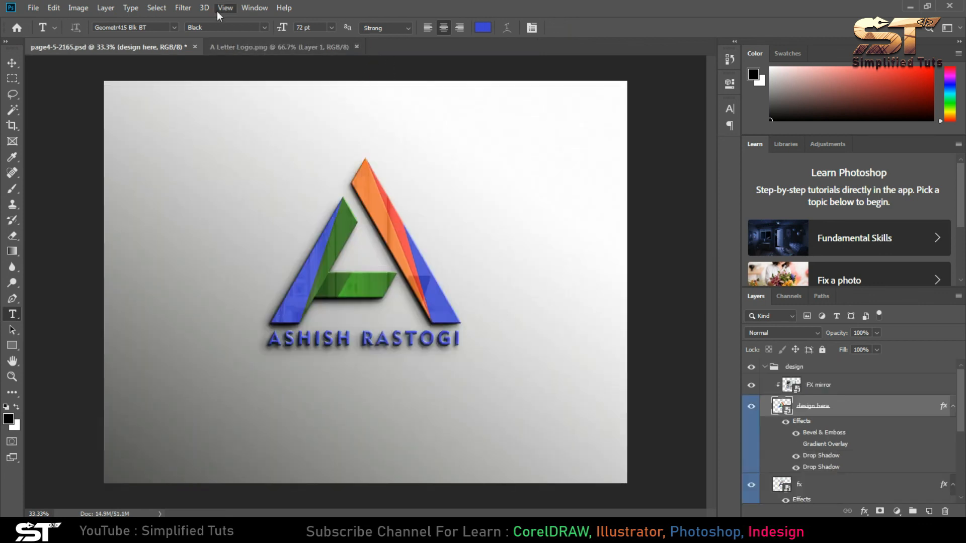
click(237, 120)
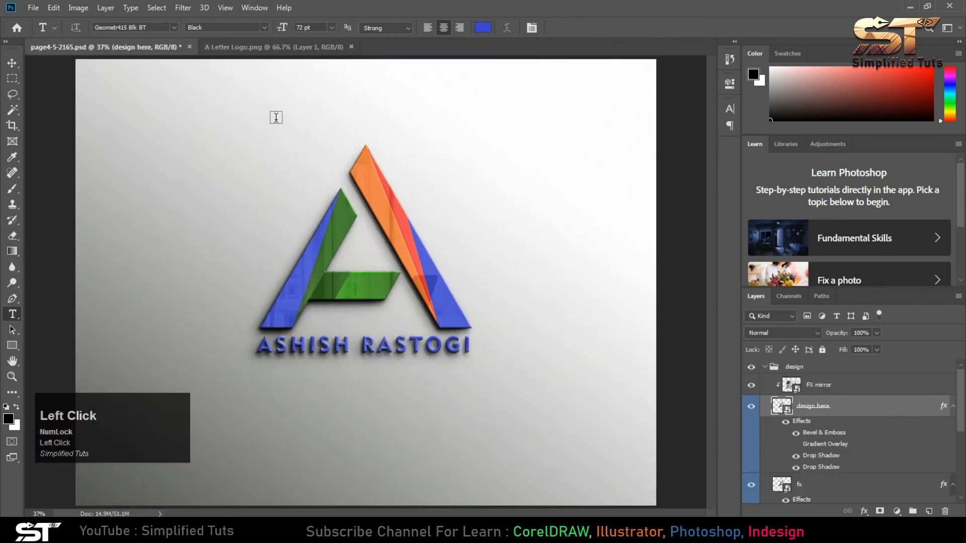
key(m)
key(ctrl+a)
- Switch the mockup to Full Screen Mode to view the finished logo
click(225, 8)
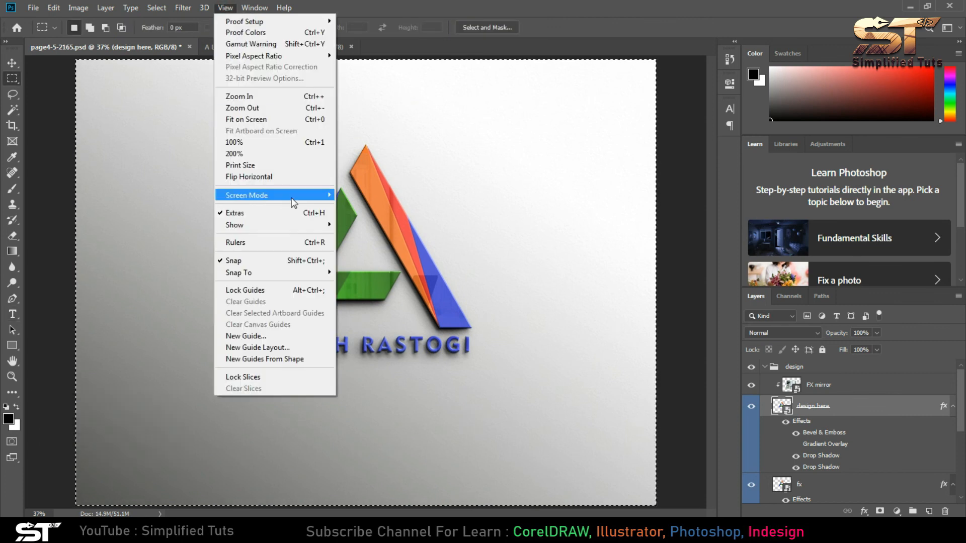
mouse_move(291, 199)
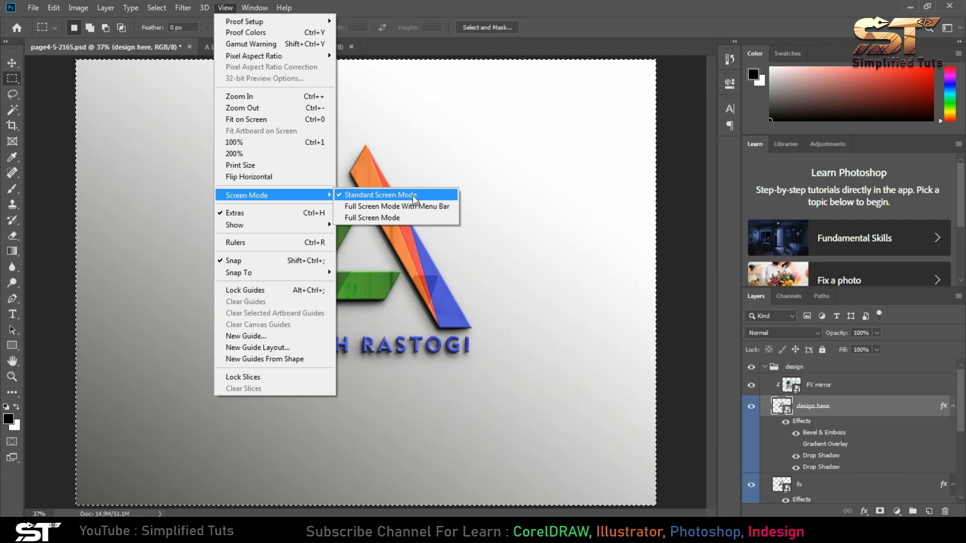
click(391, 216)
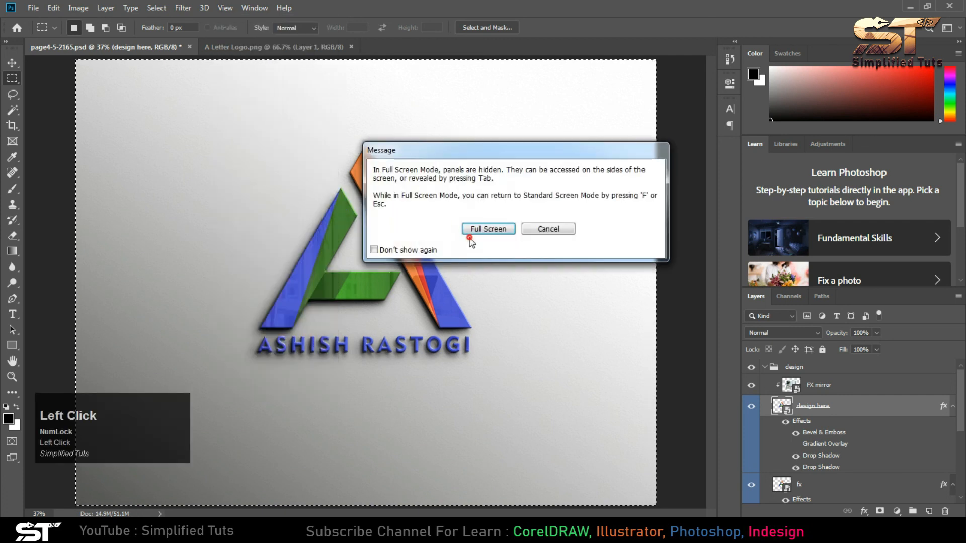